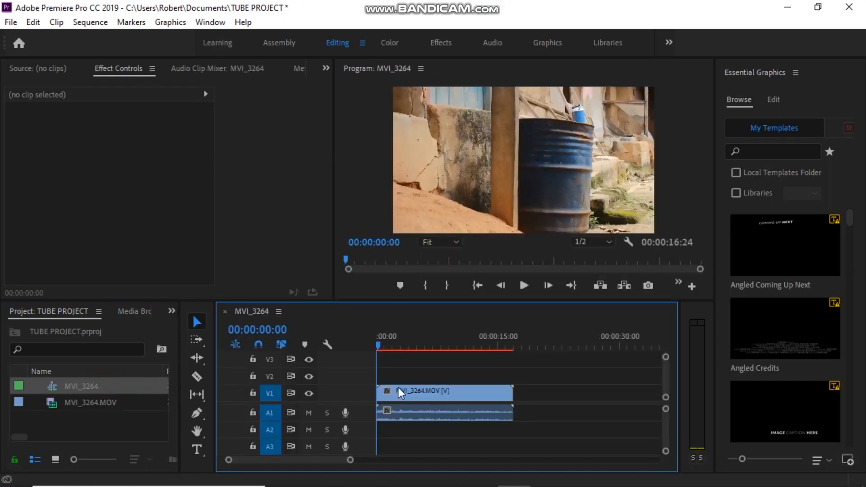
Play the MVI_3264 sequence from the start to preview the footage.
key("space")
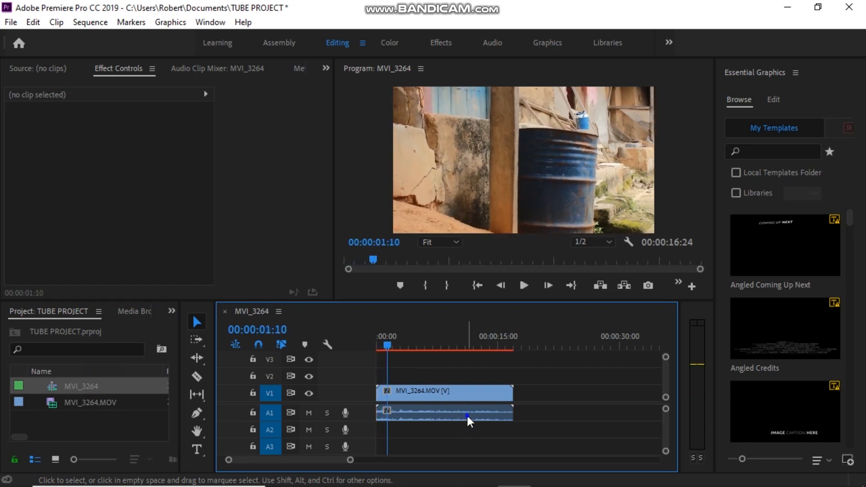
Unlink the MVI_3264 clip and delete its A1 audio.
right_click(468, 417)
left_click(521, 239)
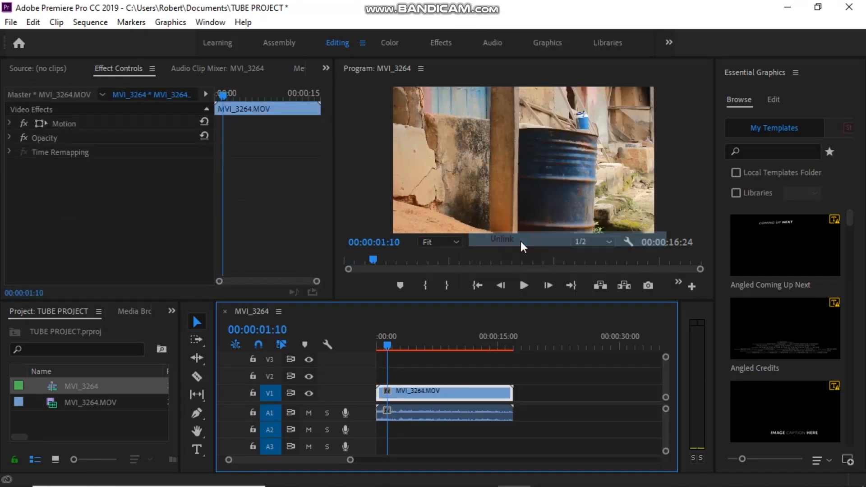
left_click(407, 415)
key("Delete")
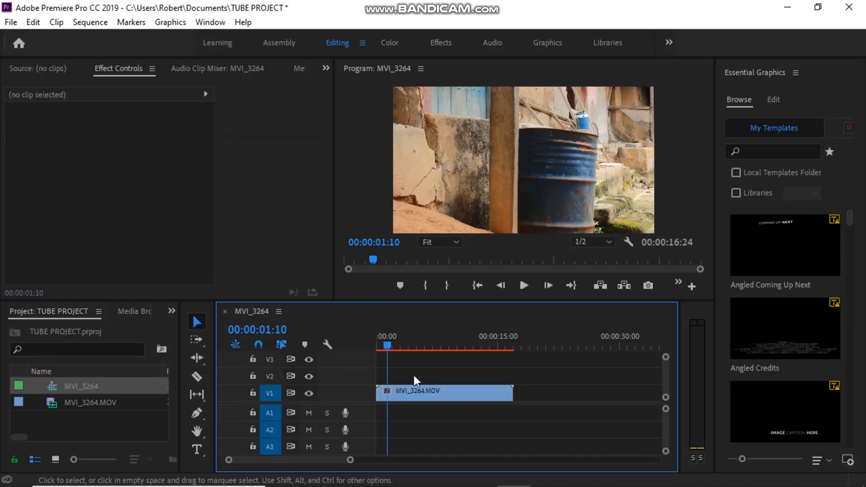
Replay the video-only sequence from the start and return the playhead to 0:00.
key("Home")
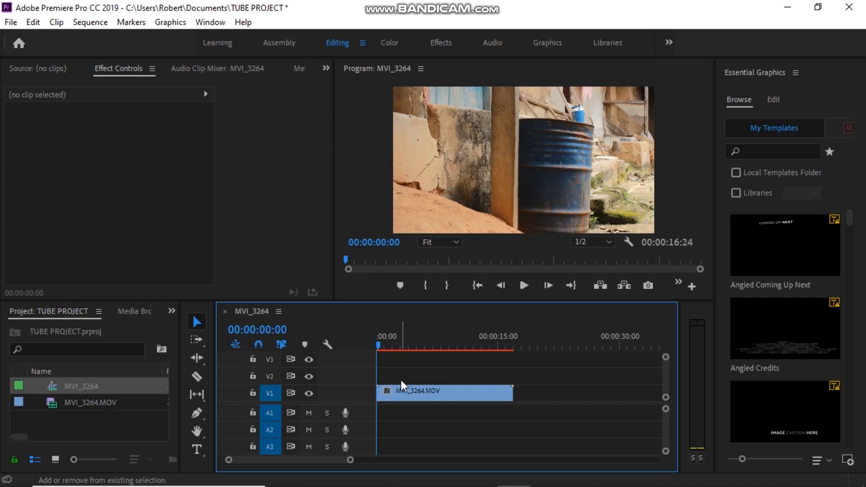
key("space")
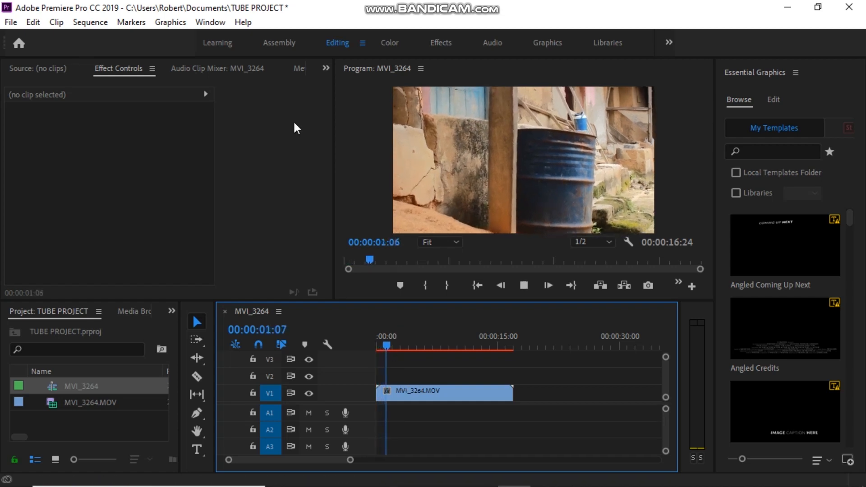
key("space")
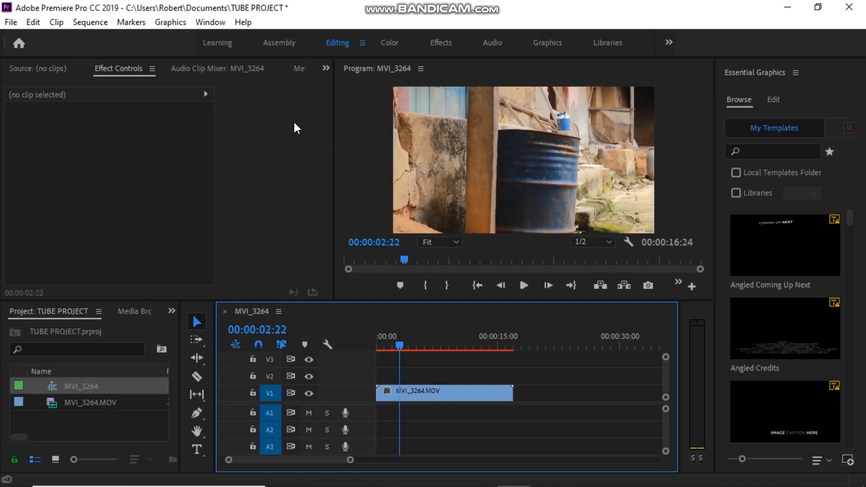
left_click_drag(399, 348, 377, 347)
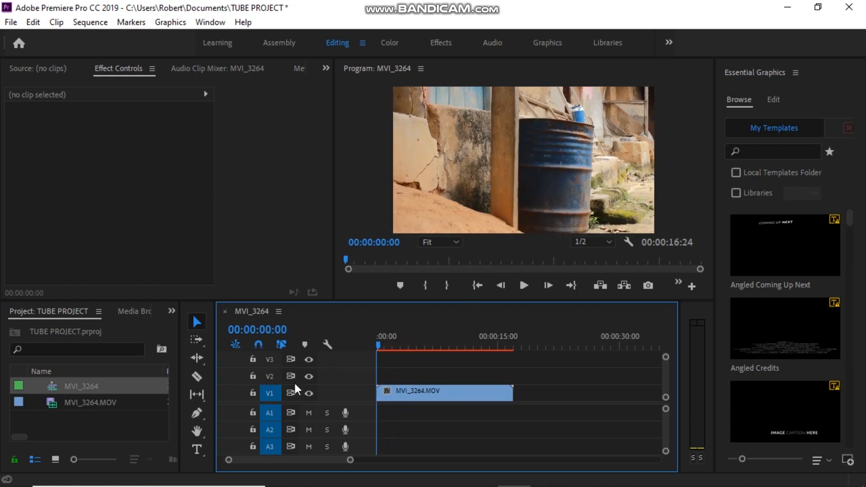
Turn on Safe Margins in the Program monitor with the Pen tool active.
left_click(196, 413)
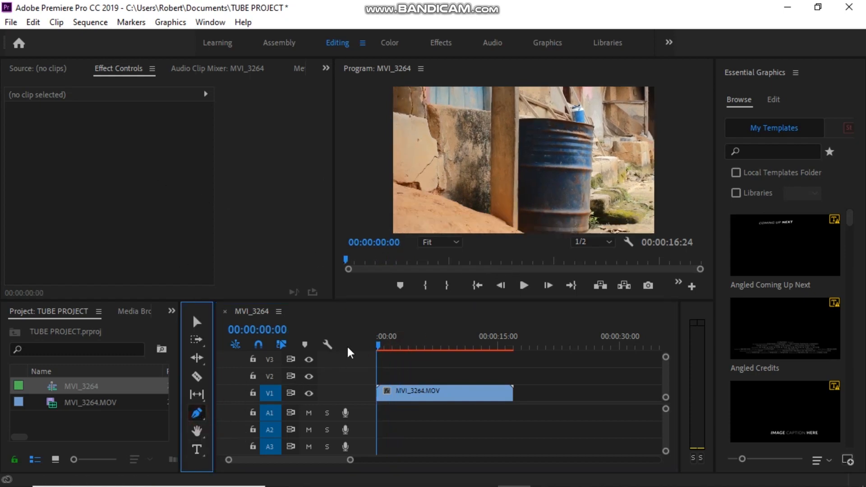
left_click(626, 245)
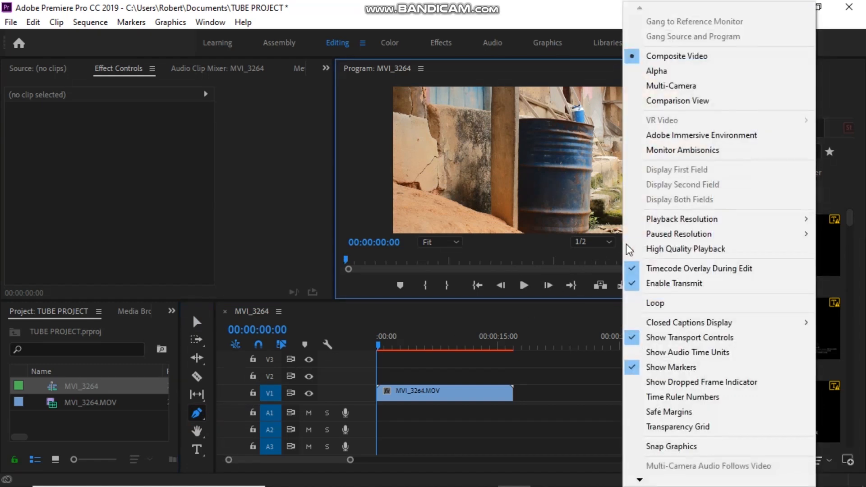
left_click(616, 256)
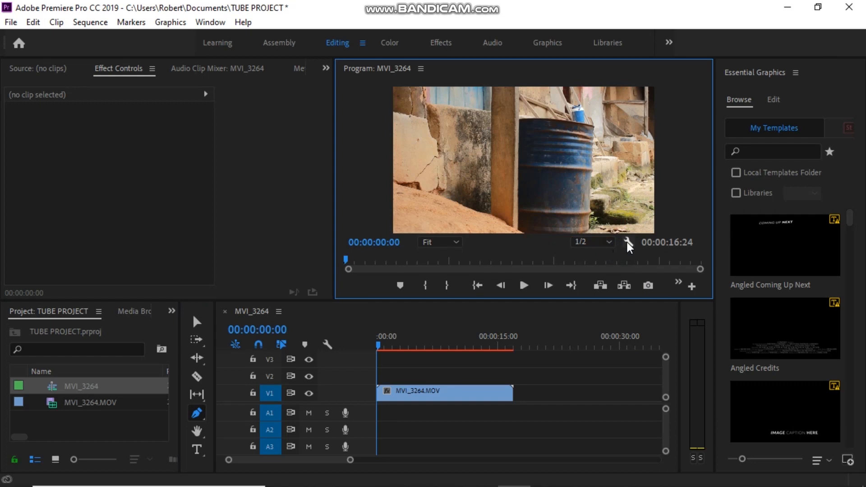
left_click(627, 244)
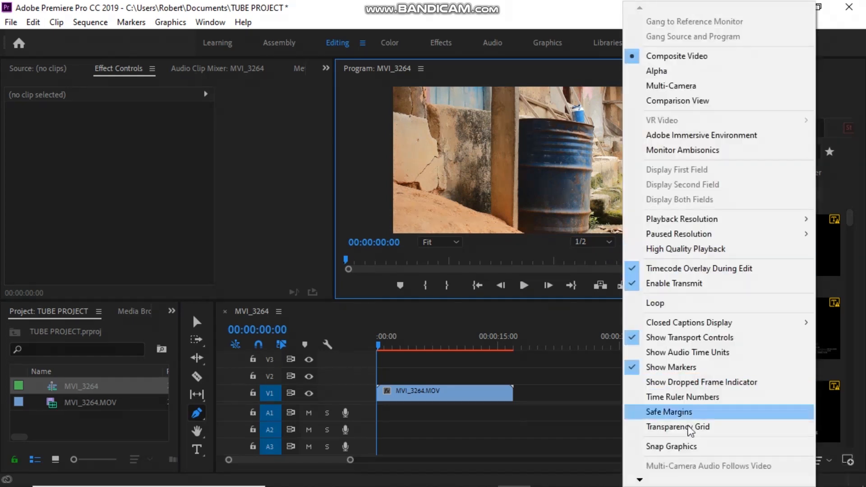
left_click(681, 411)
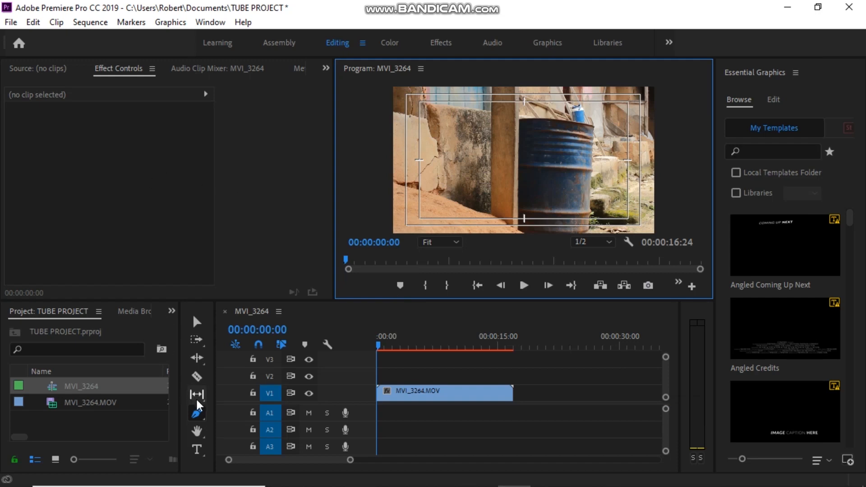
left_click(198, 411)
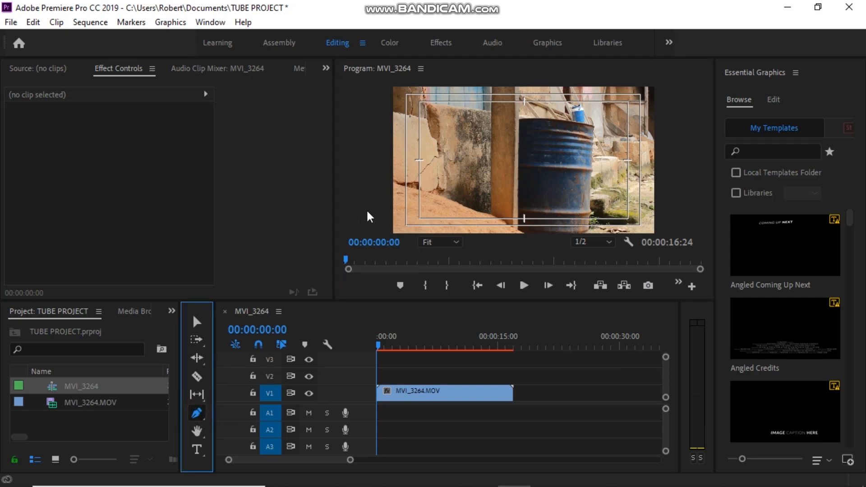
left_click(437, 242)
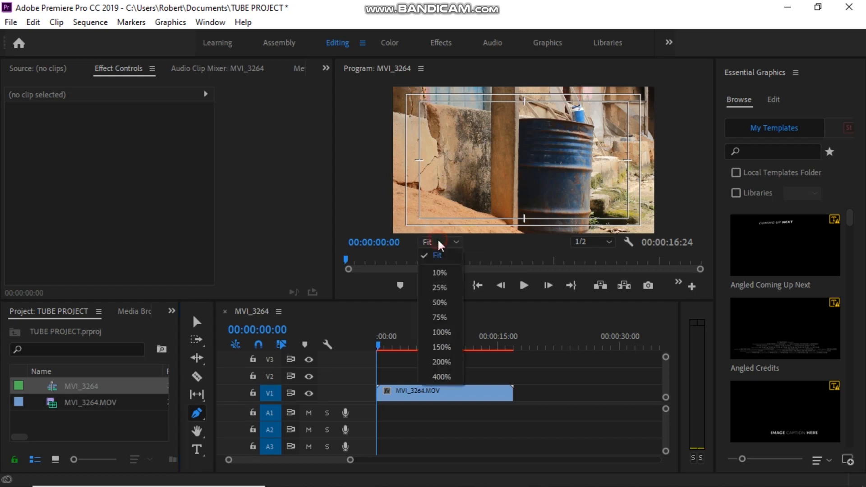
At 50% zoom, pen a line along the lower safe margin, creating Shape 01 on V2.
left_click(439, 298)
left_click_drag(700, 161, 702, 212)
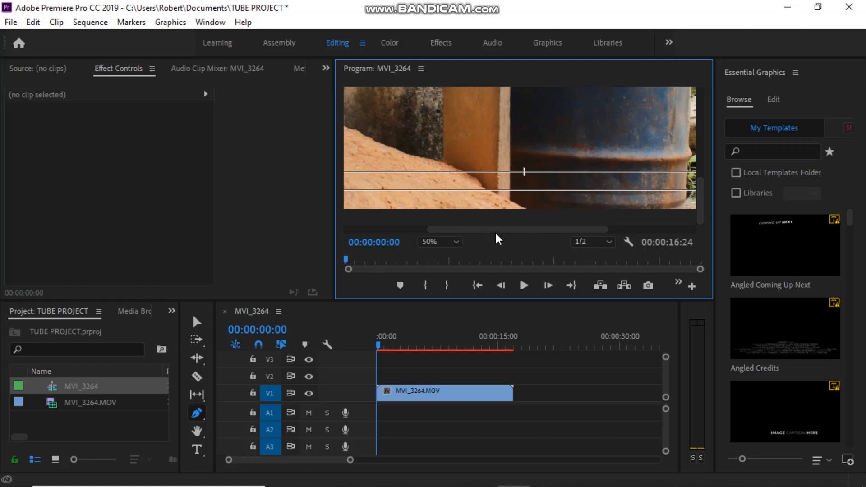
left_click_drag(496, 230, 440, 238)
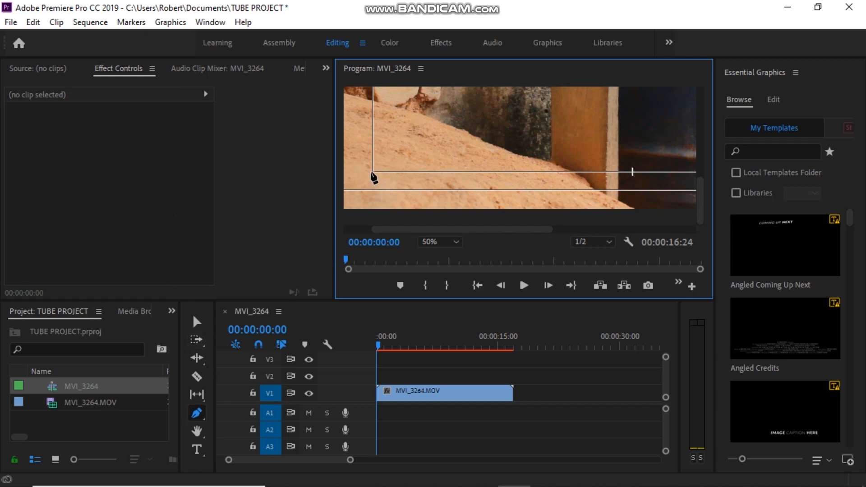
left_click(370, 172)
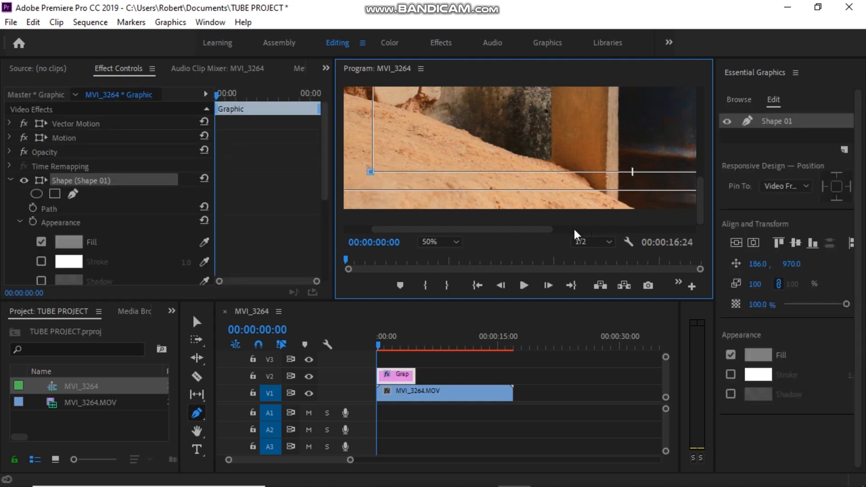
left_click_drag(491, 230, 631, 227)
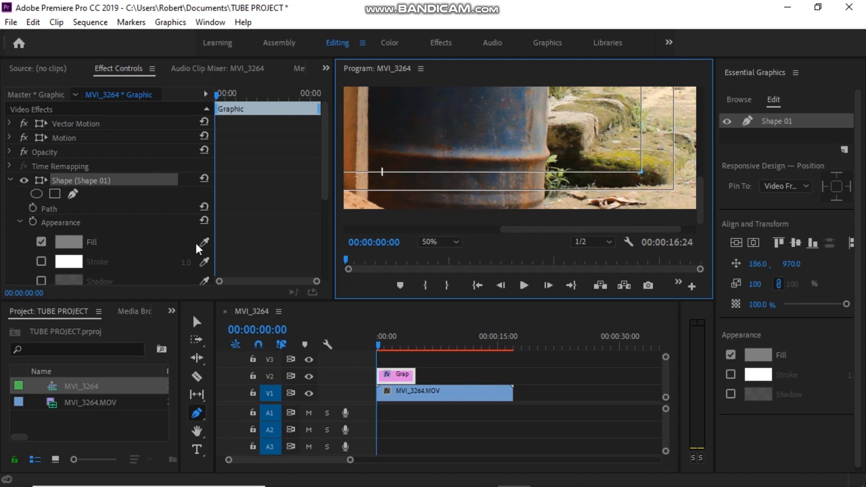
Turn off Shape 01's fill and enable a stroke of width 15.
scroll(96, 261, "down", 1)
left_click(41, 214)
left_click(41, 215)
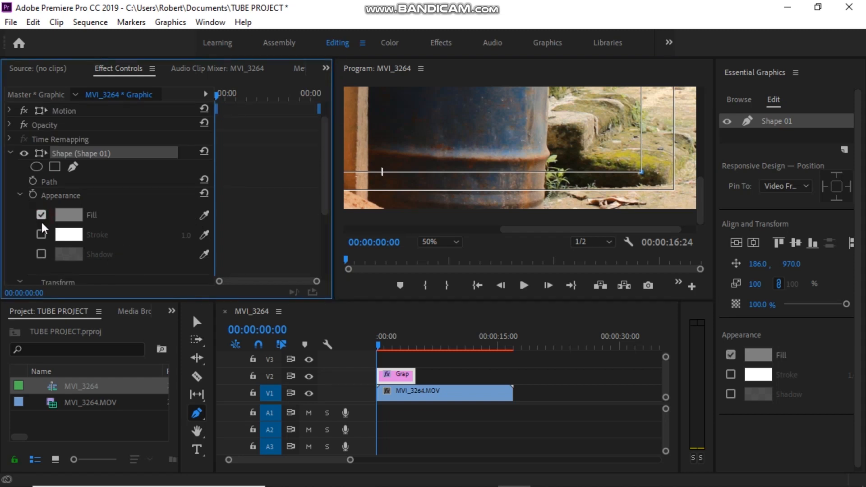
left_click(41, 215)
left_click(42, 234)
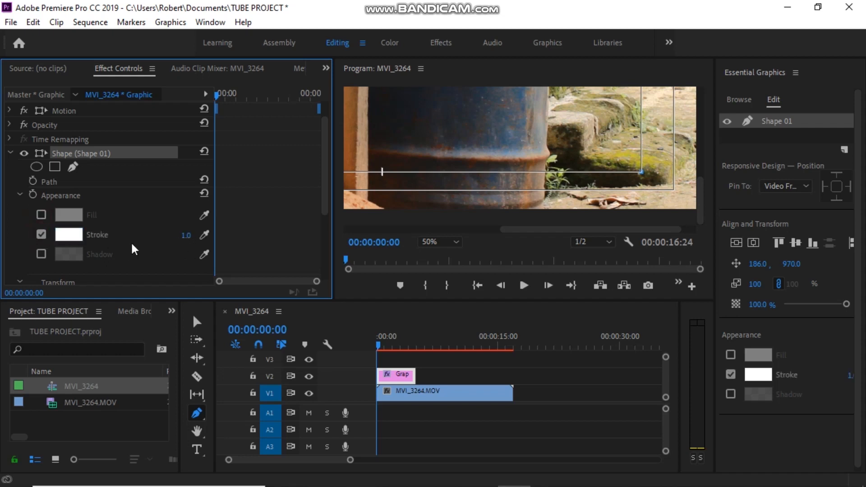
left_click(185, 235)
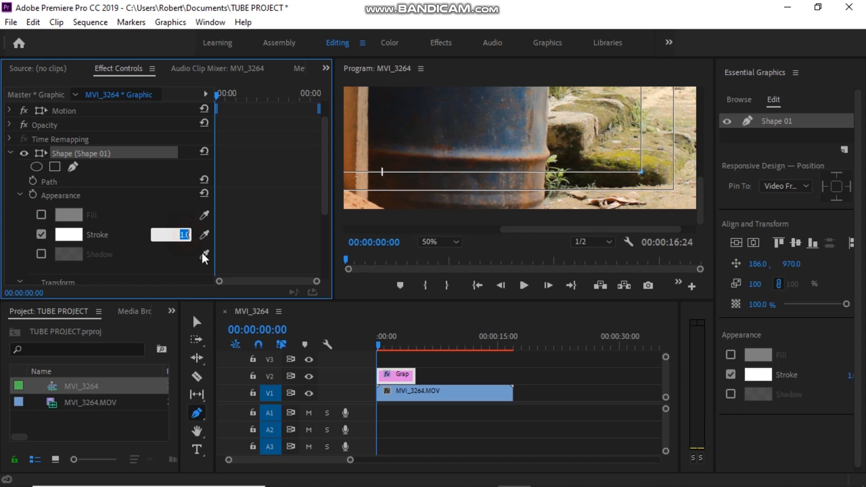
type("15")
key("Return")
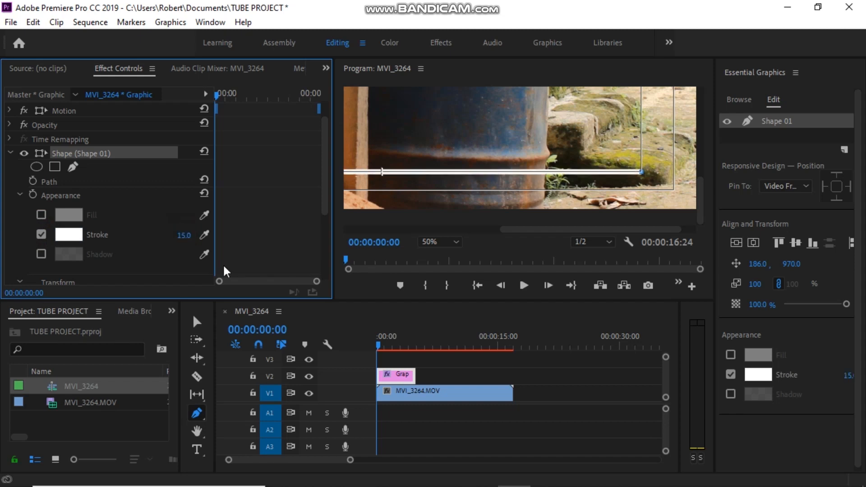
Set the Program monitor zoom to 100% and frame the white line.
left_click_drag(560, 234, 400, 253)
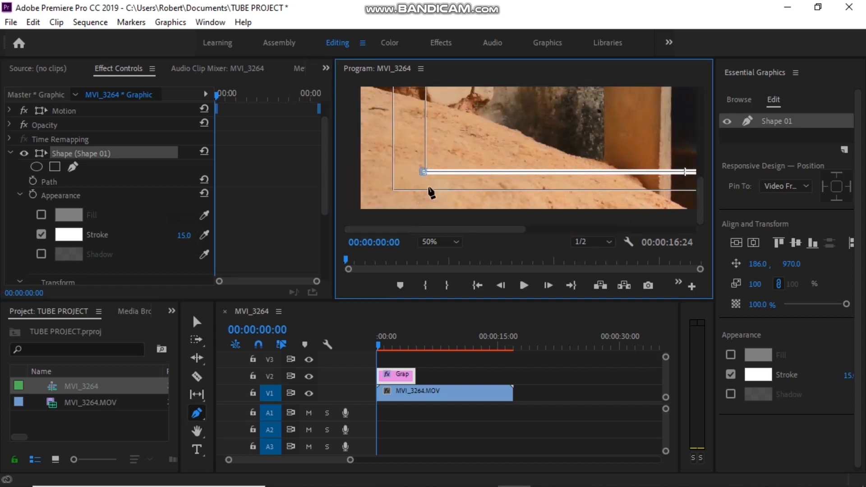
left_click(115, 156)
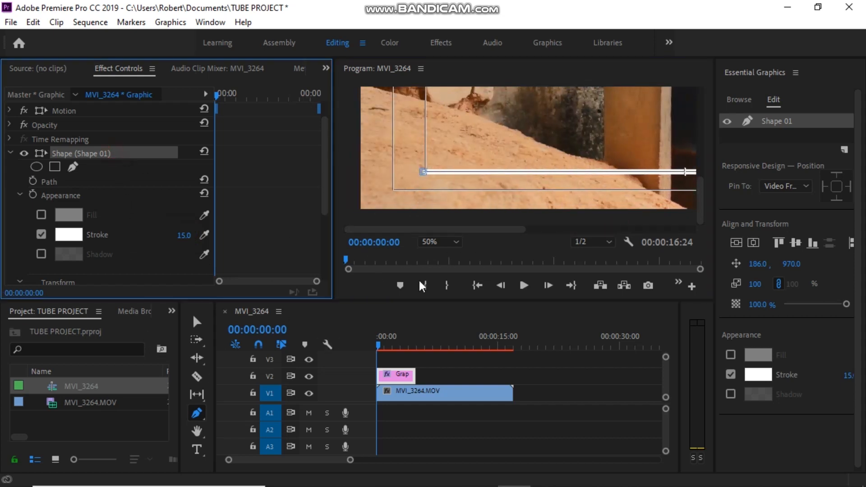
mouse_move(452, 231)
left_mouse_down()
mouse_move(507, 232)
mouse_move(443, 233)
left_mouse_up()
left_click(431, 243)
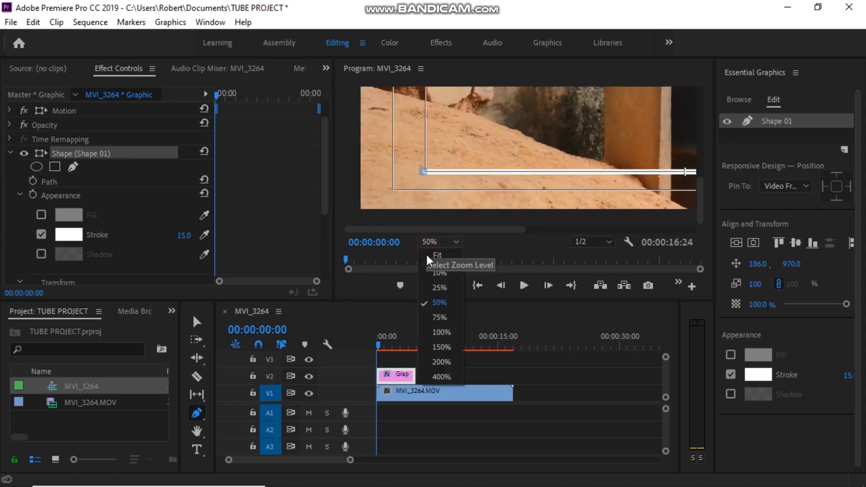
left_click(440, 333)
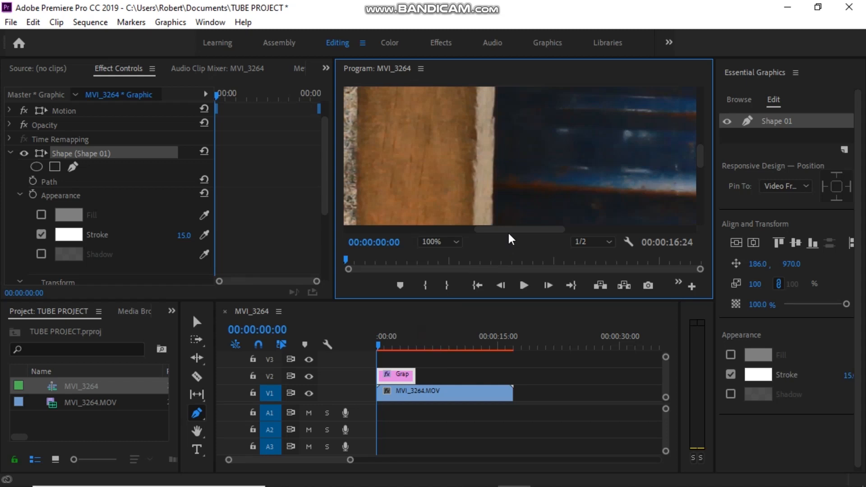
left_click_drag(701, 156, 702, 206)
mouse_move(404, 236)
left_mouse_down()
mouse_move(374, 233)
mouse_move(611, 228)
mouse_move(388, 231)
left_mouse_up()
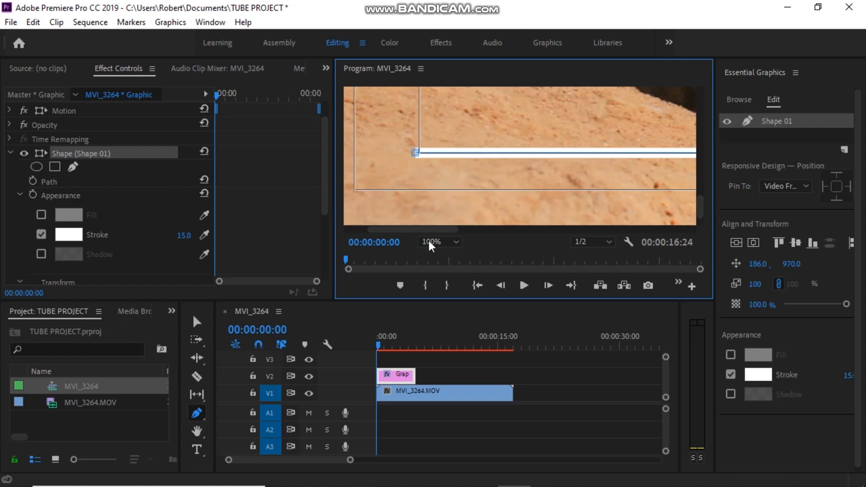
Reselect Shape 01 and the V2 graphic clip, then return to the Selection tool.
left_click(113, 150)
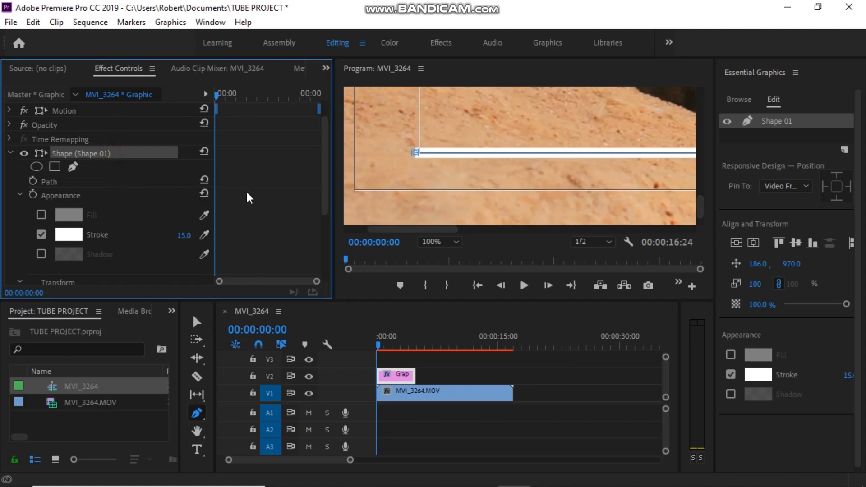
left_click(406, 379)
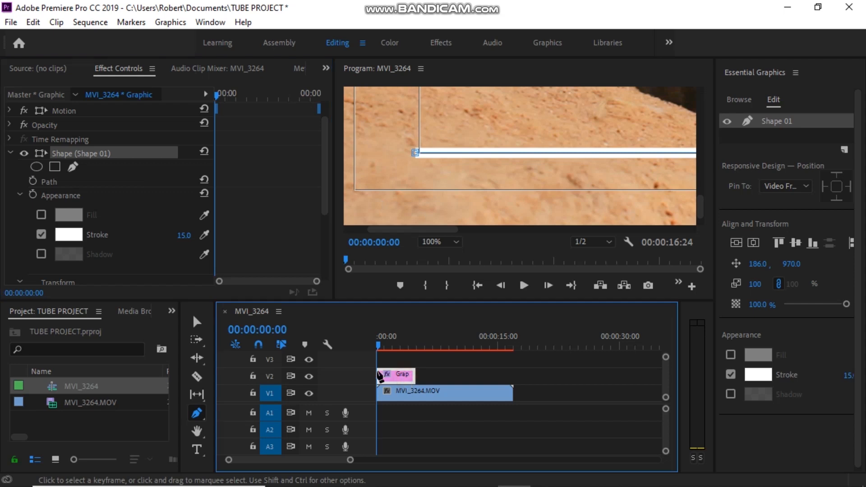
left_click(196, 321)
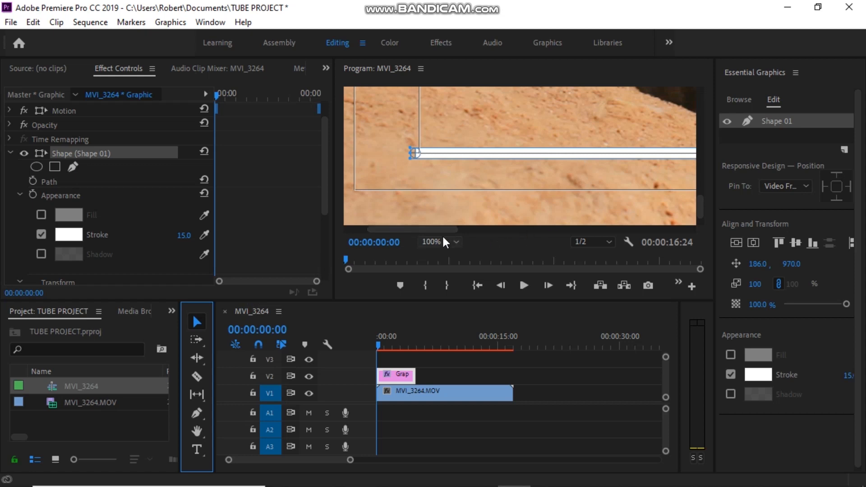
Drag Shape 01's anchor point to the line's centre, zooming to 200% for precision.
left_click_drag(439, 230, 520, 221)
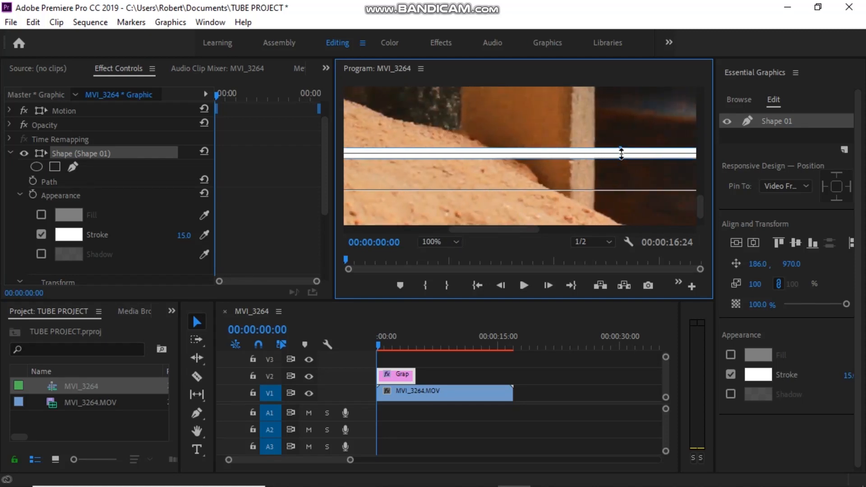
left_click_drag(515, 234, 447, 242)
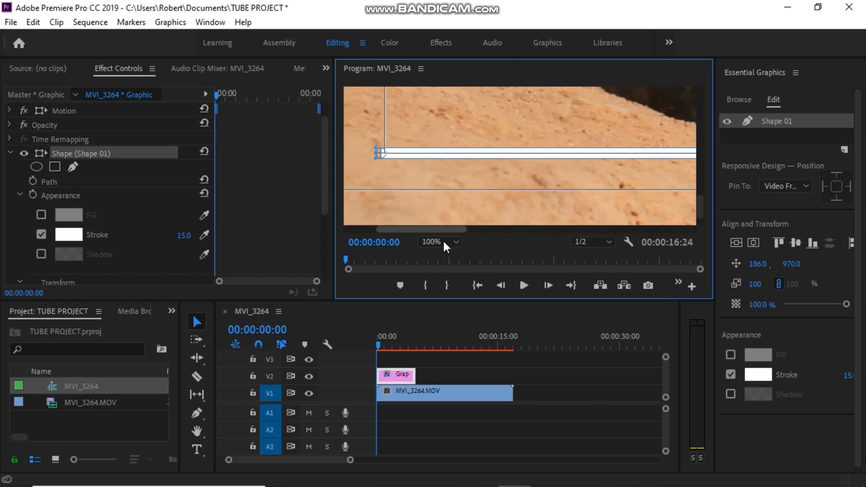
left_click_drag(381, 156, 690, 158)
left_click_drag(434, 235, 518, 238)
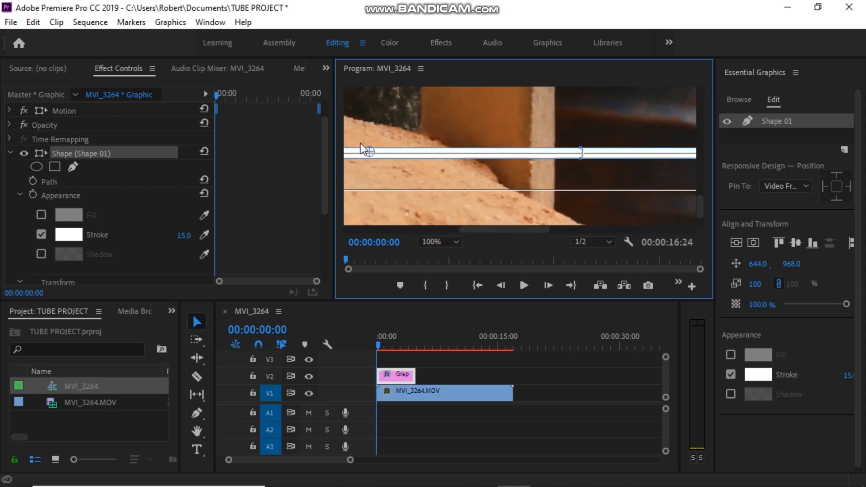
mouse_move(363, 149)
left_mouse_down()
mouse_move(474, 158)
mouse_move(579, 152)
left_mouse_up()
left_click(440, 242)
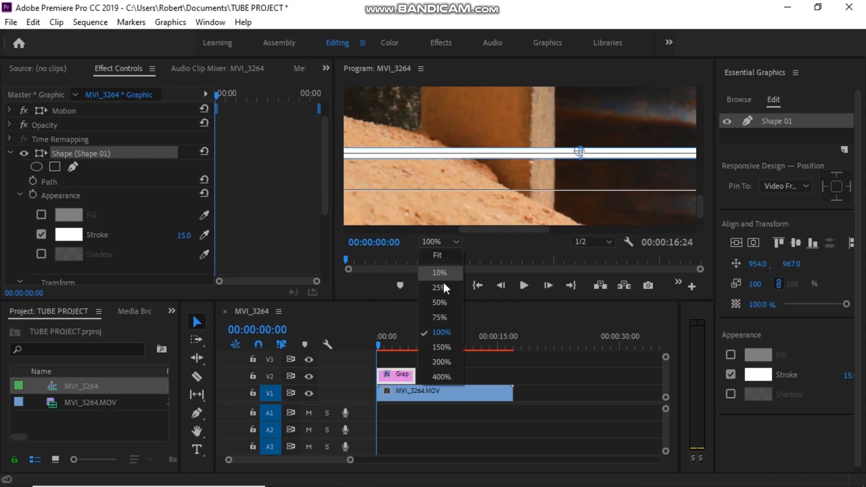
left_click(446, 361)
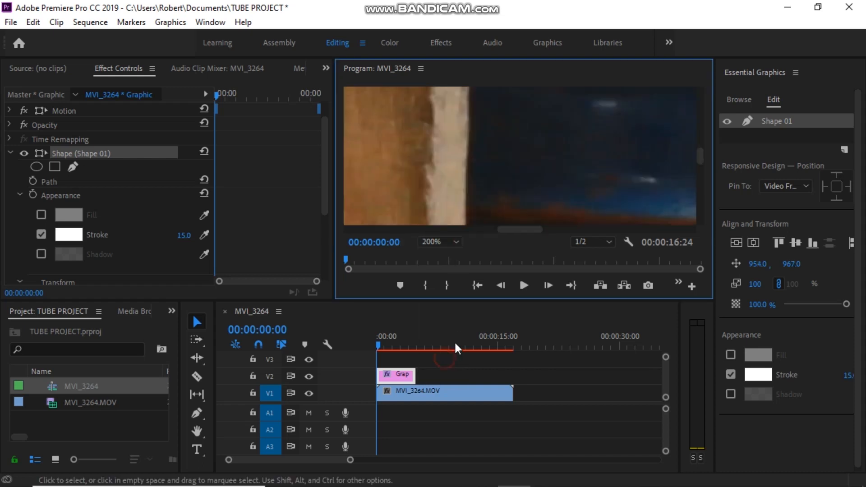
left_click(698, 159)
left_click_drag(708, 190, 708, 212)
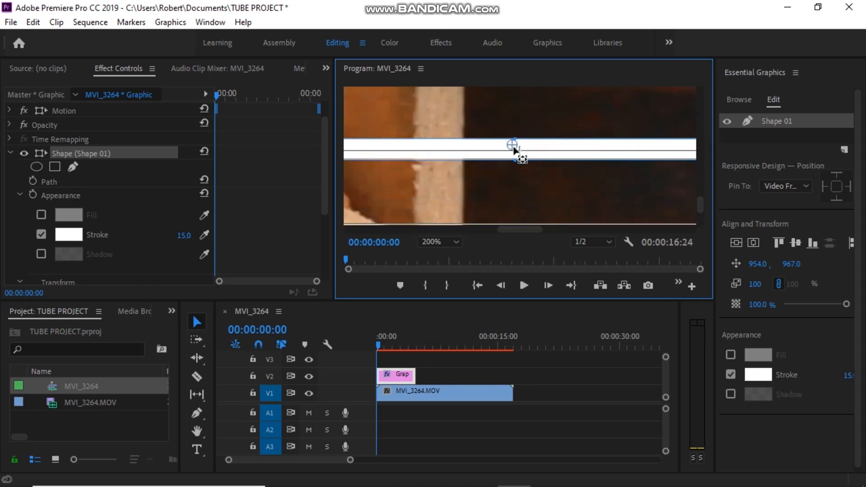
left_click_drag(515, 148, 517, 153)
Set Anchor Point Y to 0 (770.5, 0.0) and return the monitor zoom to Fit.
left_click(20, 195)
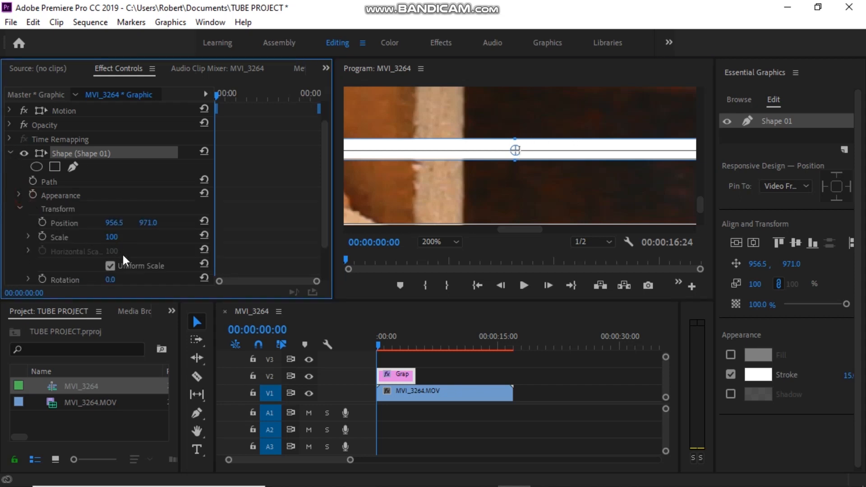
scroll(86, 271, "down", 3)
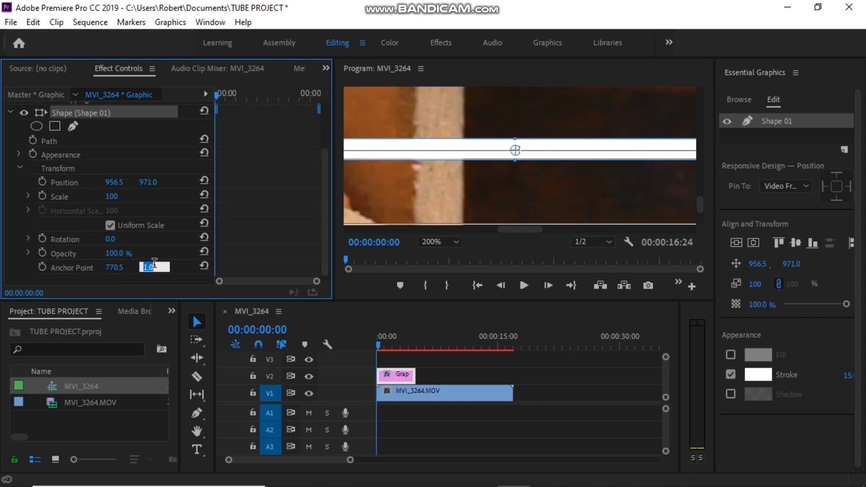
type("0")
key("Return")
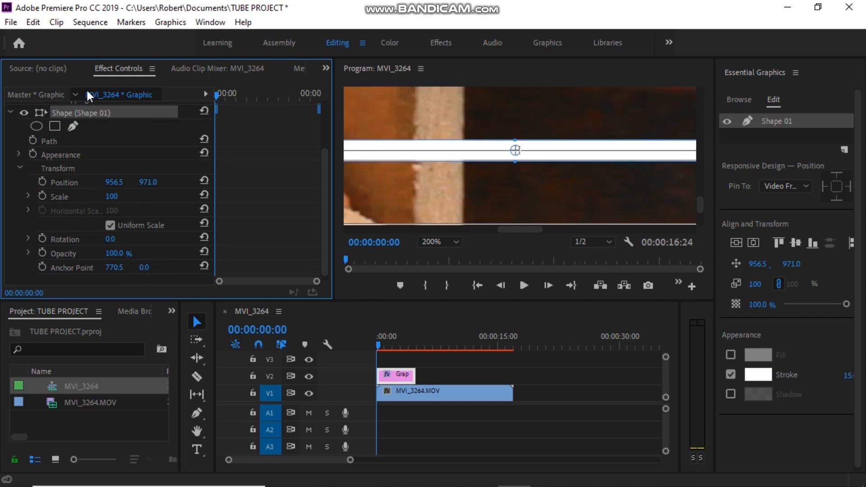
left_click(442, 241)
left_click(440, 257)
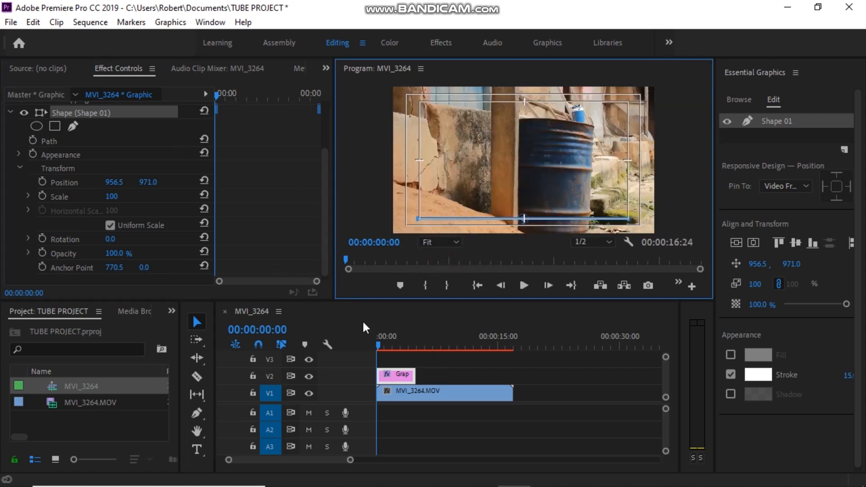
left_click(355, 208)
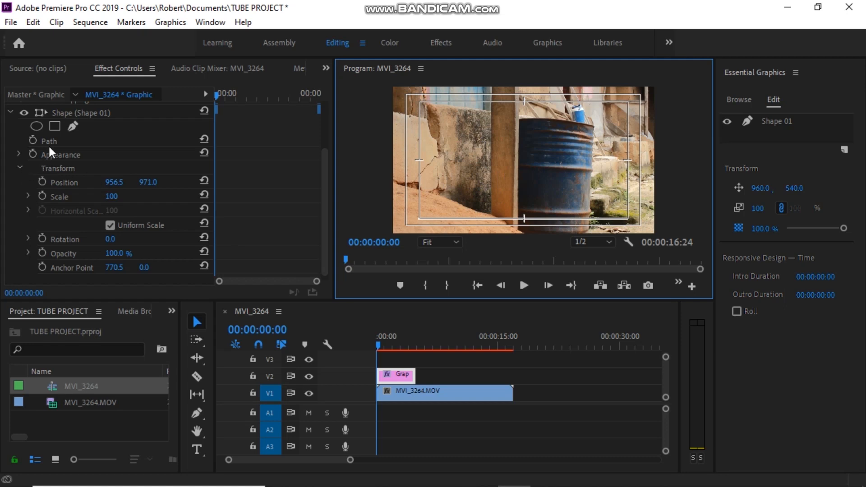
Scrub Shape 01's Position Y to 675, raising the line to 956.5, 675.0.
left_click(88, 112)
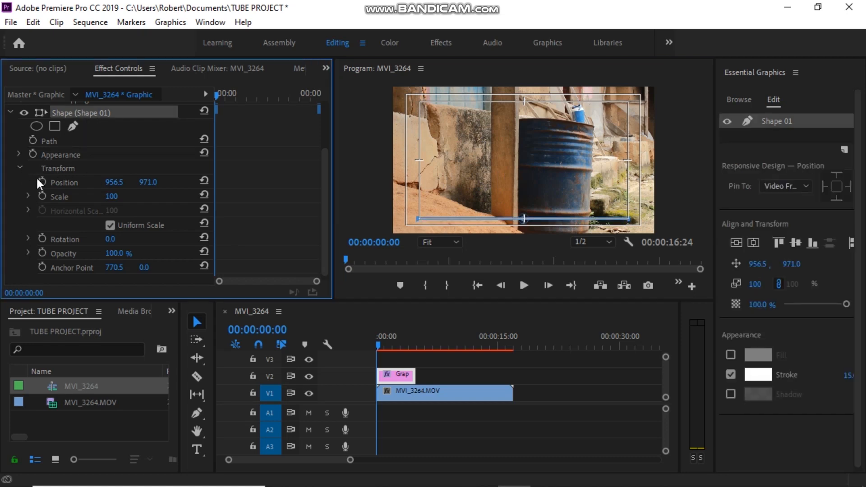
mouse_move(145, 186)
left_mouse_down()
mouse_move(69, 186)
mouse_move(155, 183)
left_mouse_up()
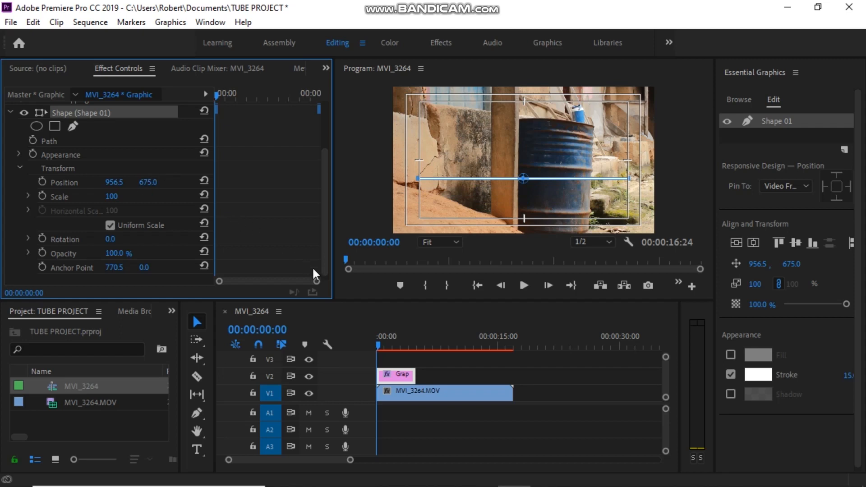
left_click(339, 315)
left_click(195, 450)
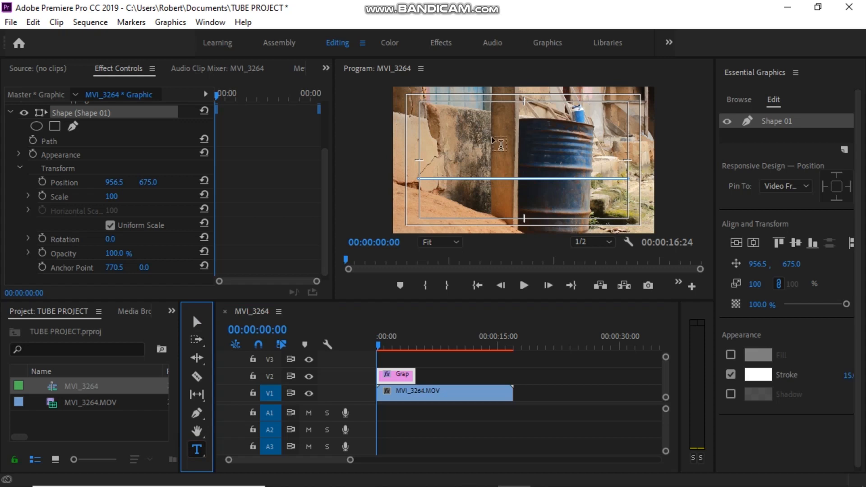
Type the two-word name title, scale it to 167 and place it above the line.
left_click(509, 139)
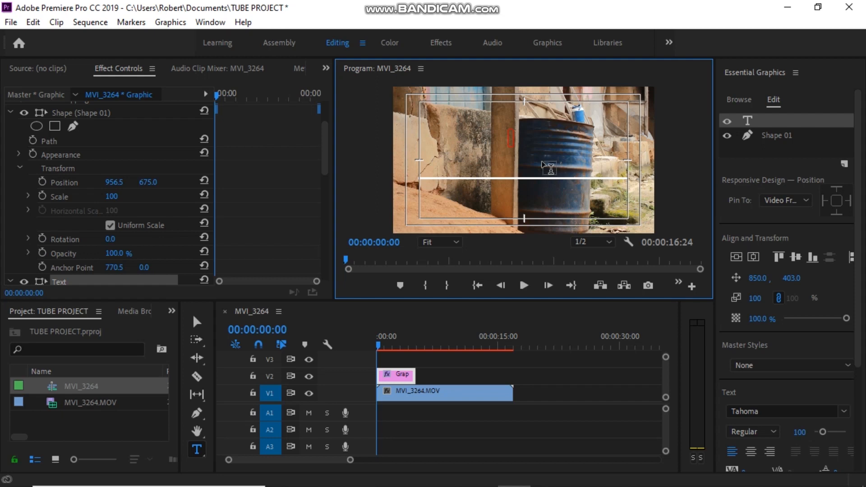
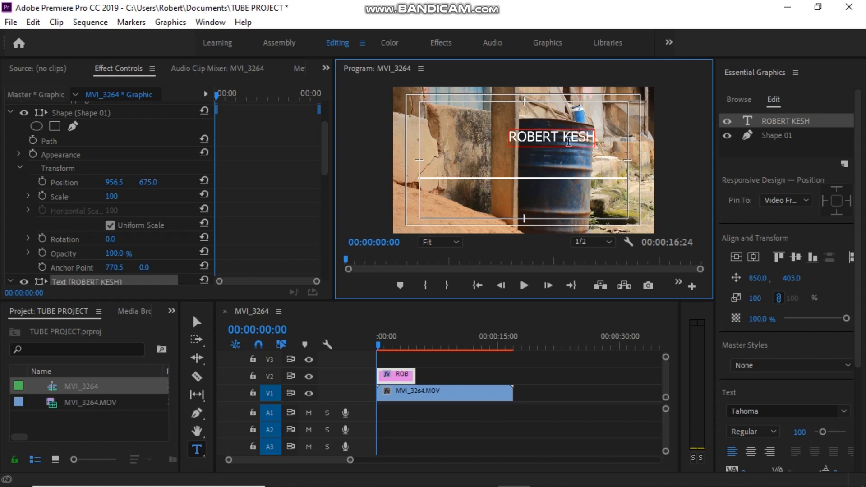
left_click(200, 322)
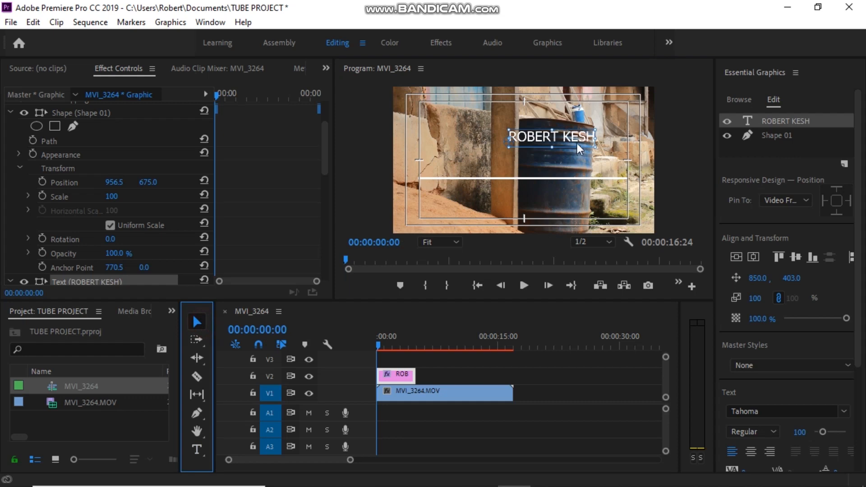
left_click_drag(559, 143, 526, 160)
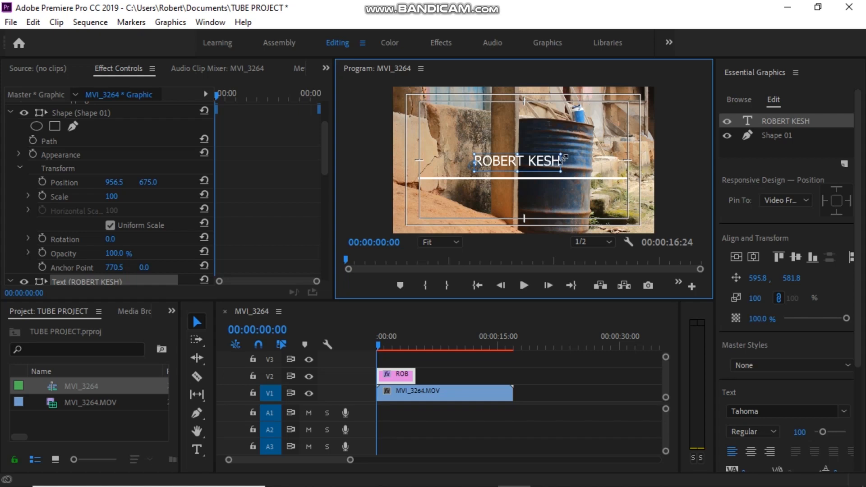
left_click_drag(561, 163, 625, 161)
left_click_drag(567, 167, 534, 172)
Change the title font to Calibri Bold and apply Faux Bold.
scroll(123, 256, "down", 5)
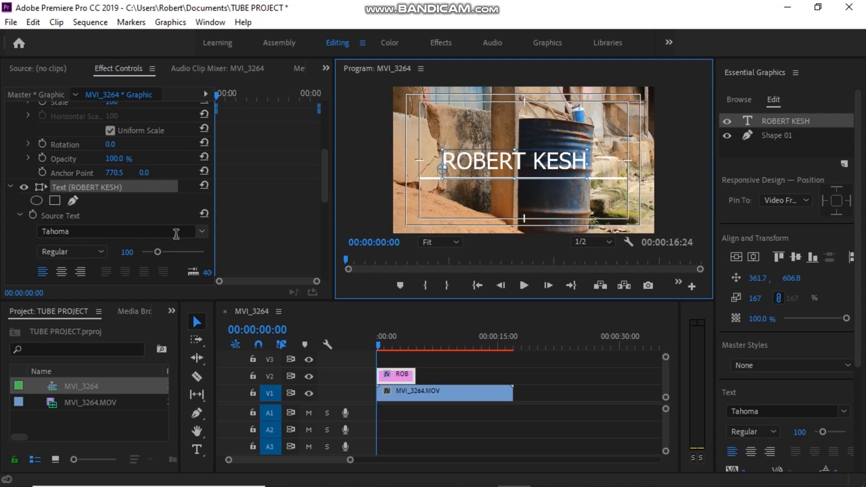
left_click(200, 231)
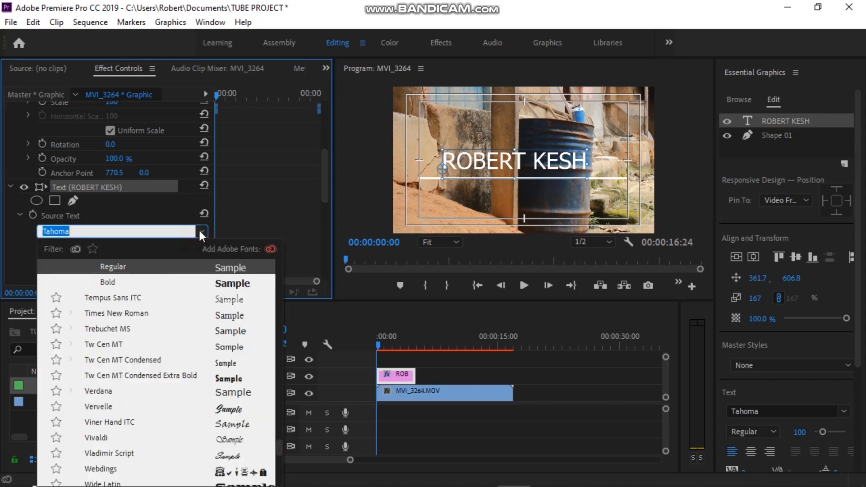
scroll(148, 312, "up", 10)
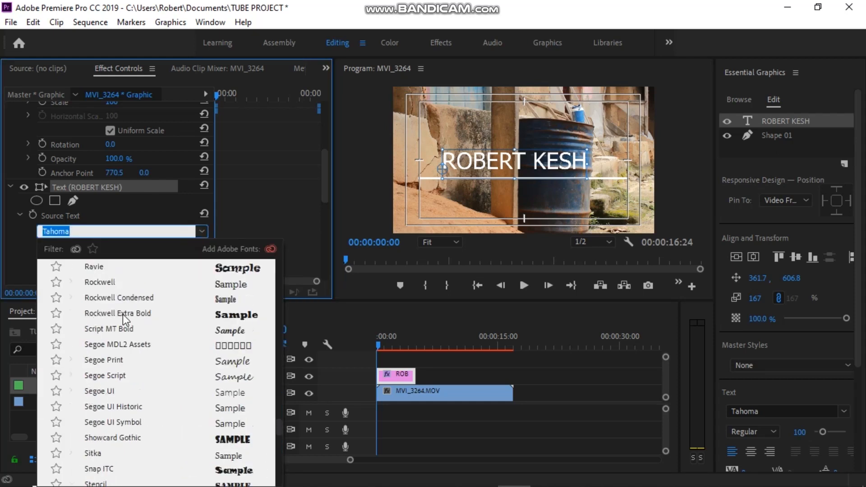
scroll(123, 314, "up", 20)
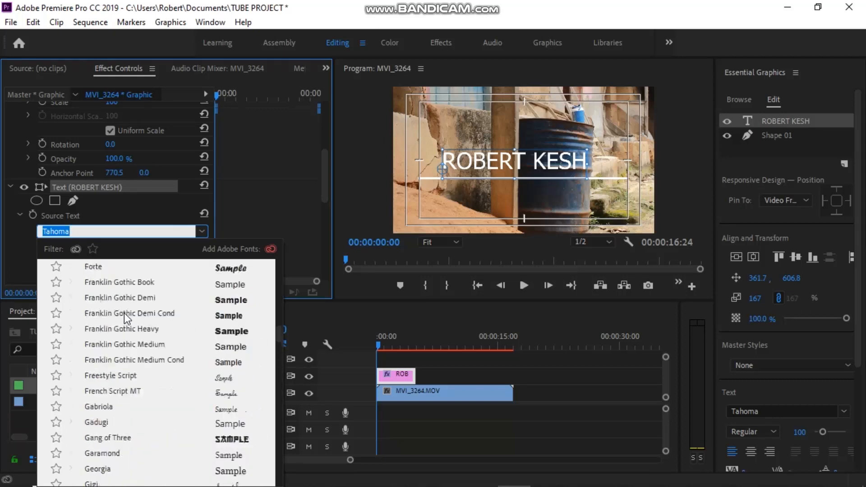
scroll(123, 313, "up", 12)
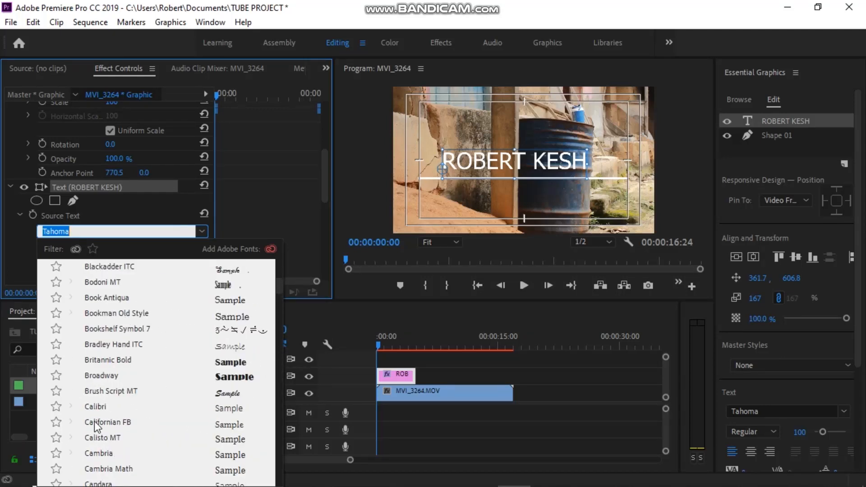
left_click(96, 407)
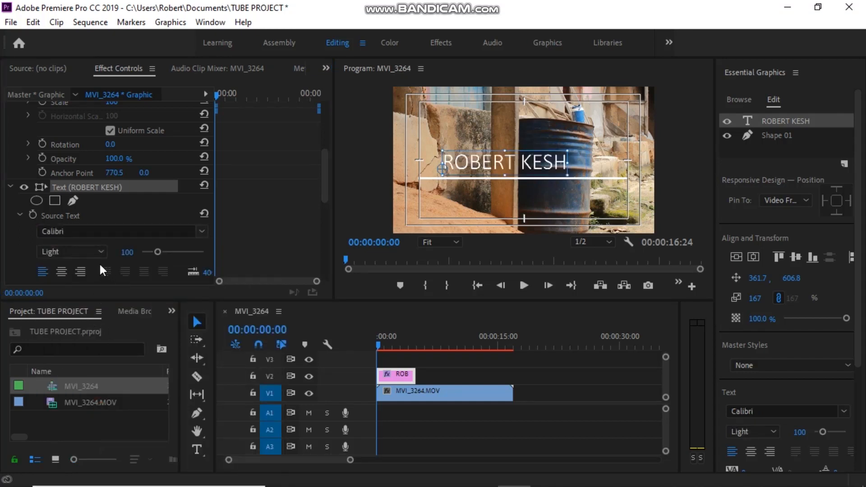
left_click(95, 250)
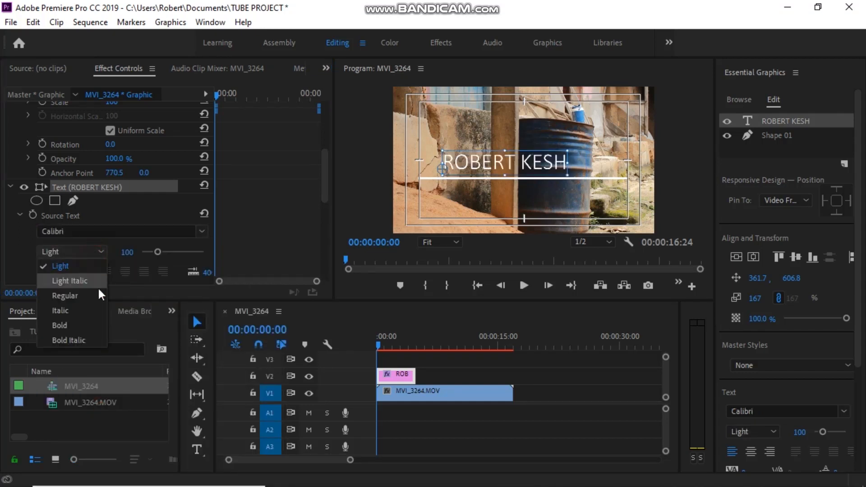
left_click(85, 326)
scroll(77, 250, "down", 3)
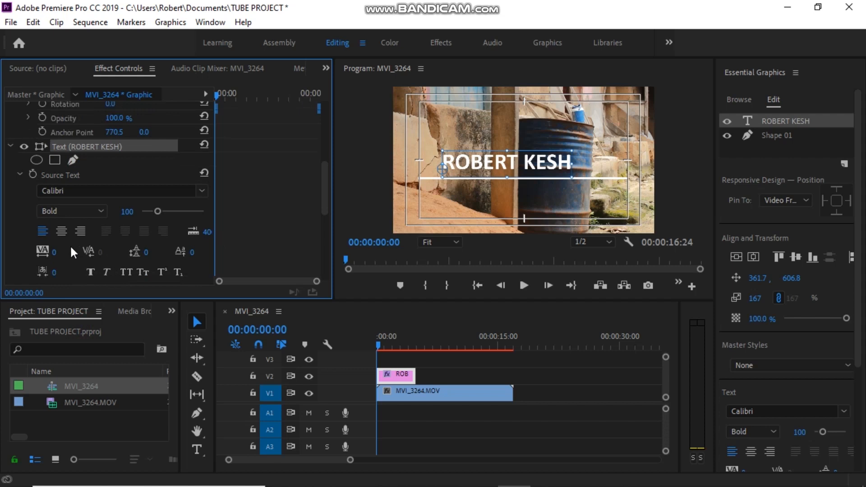
scroll(77, 252, "down", 1)
left_click(91, 256)
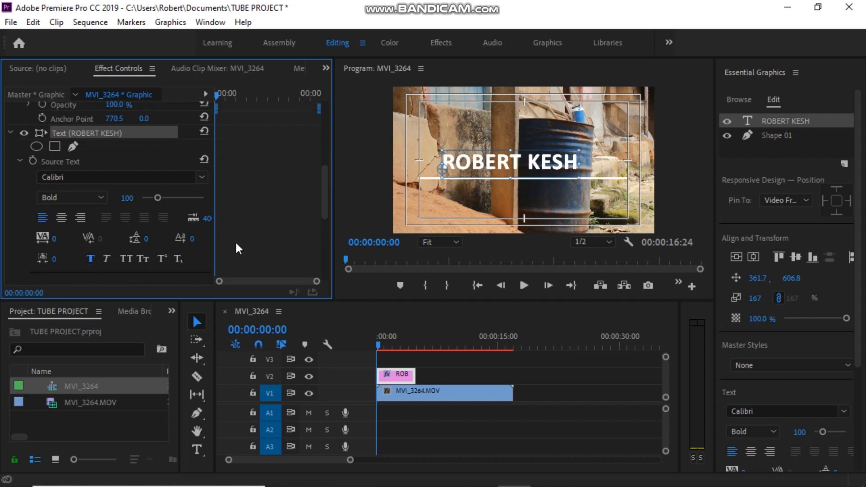
left_click_drag(579, 165, 605, 166)
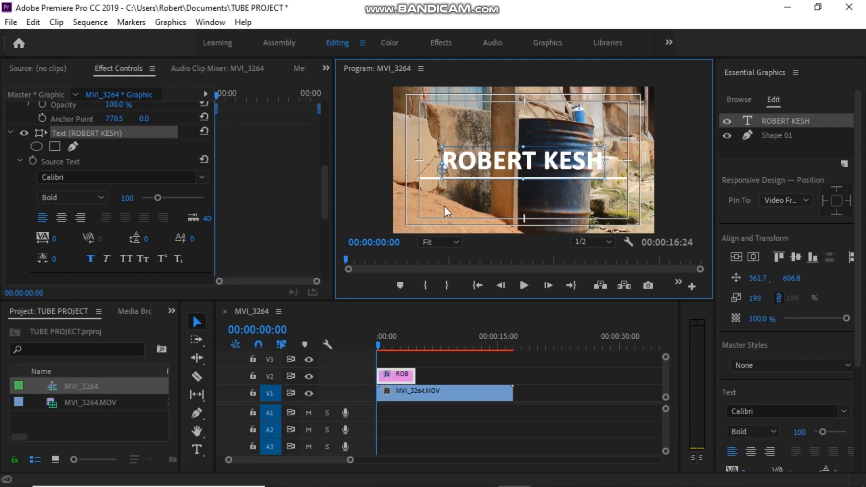
left_click_drag(516, 156, 514, 162)
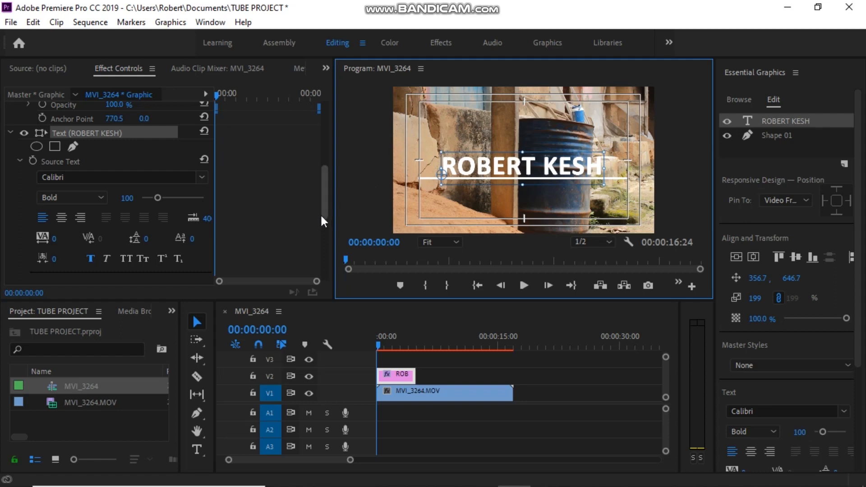
left_click(353, 225)
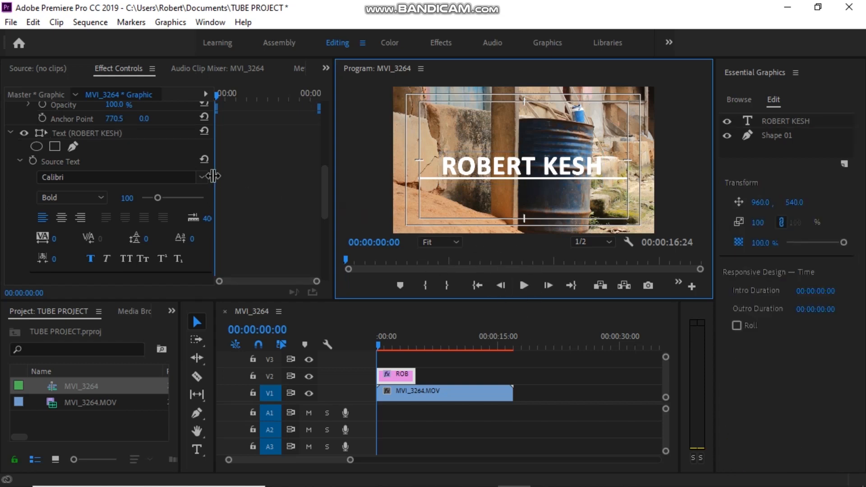
left_click(20, 161)
left_click(11, 133)
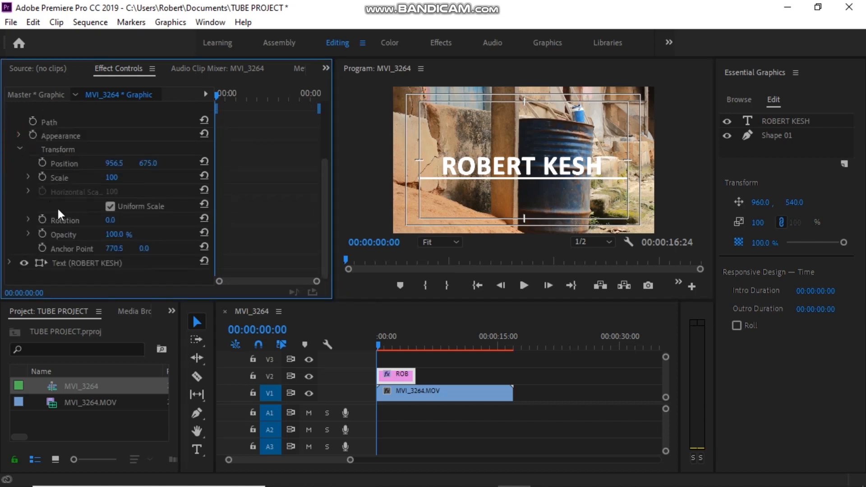
left_click(18, 148)
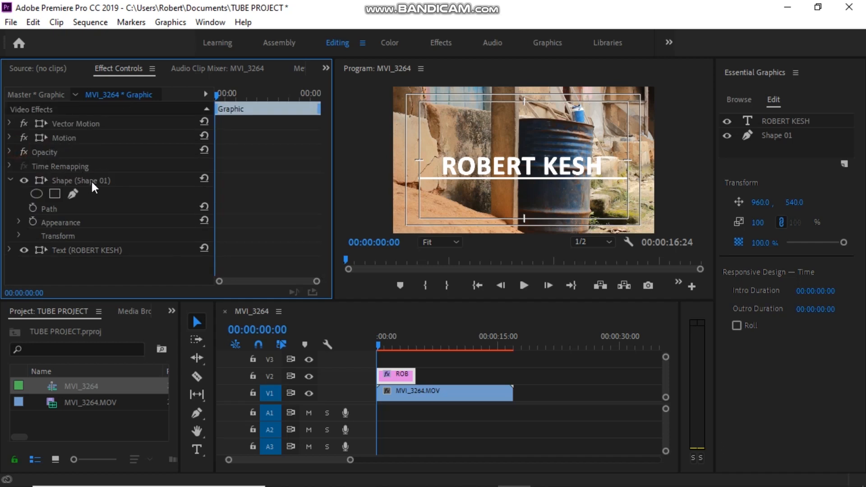
Expand the white line Shape 01's Transform settings with the playhead at 00:00:00:15.
left_click(92, 180)
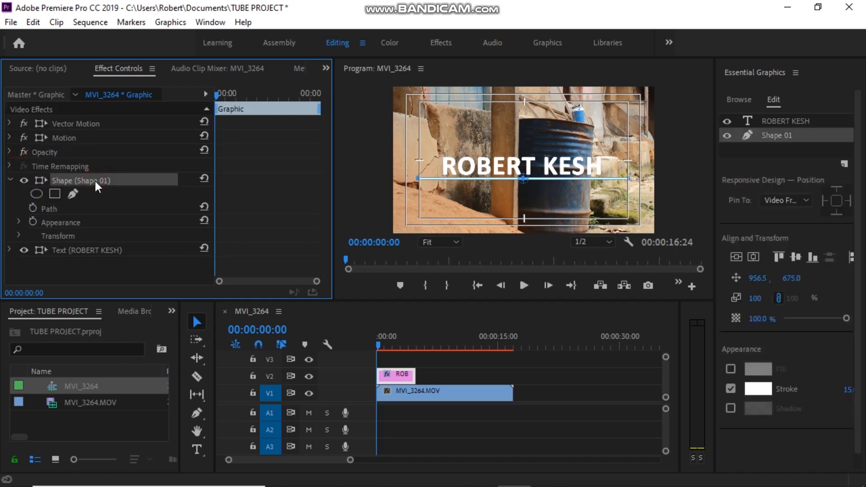
left_click(19, 234)
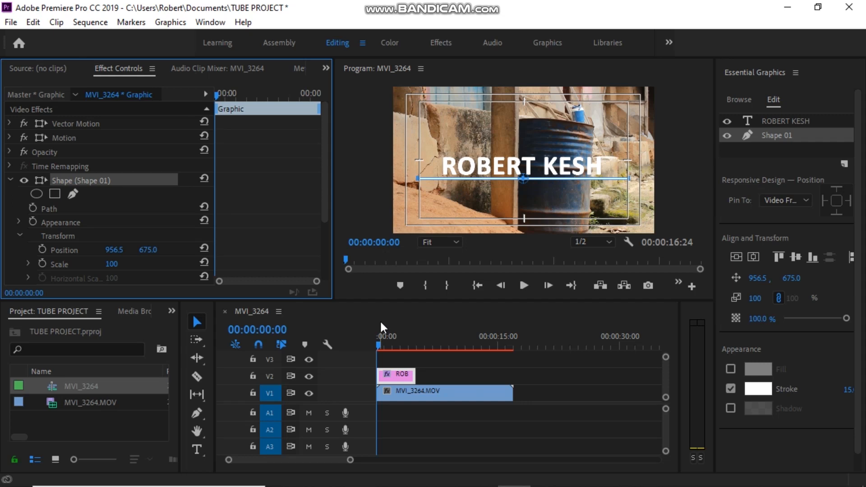
key("shift+Right")
key("shift+Right")
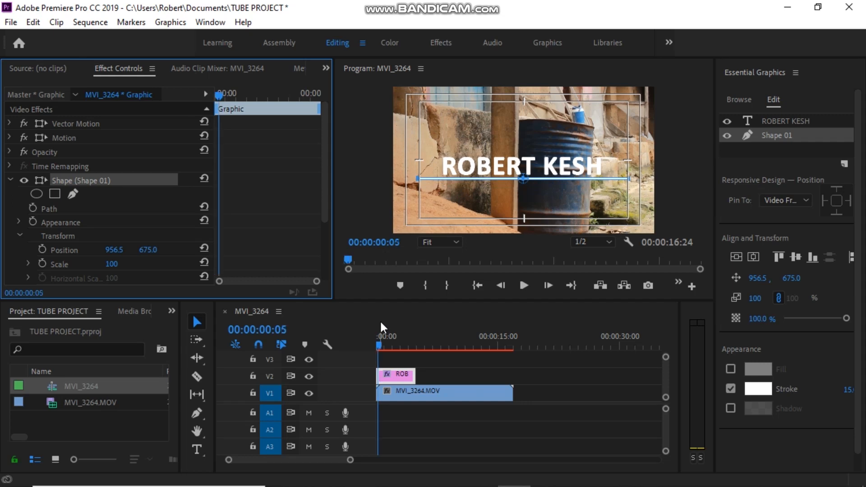
key("shift+Right")
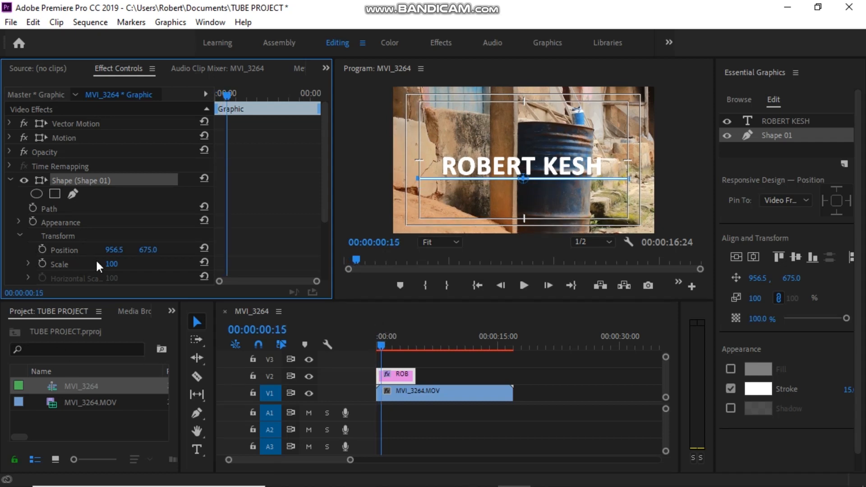
Uncheck Uniform Scale and set a Horizontal Scale keyframe of 100 at 15 frames.
left_click_drag(329, 118, 331, 161)
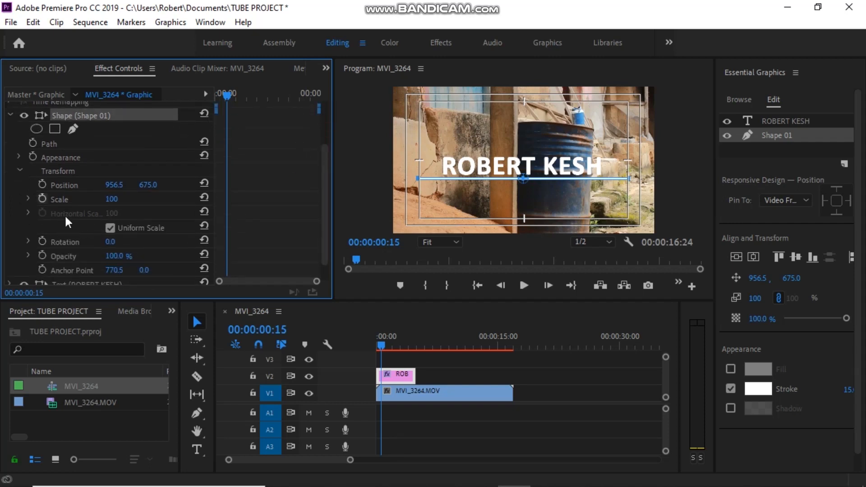
left_click(108, 228)
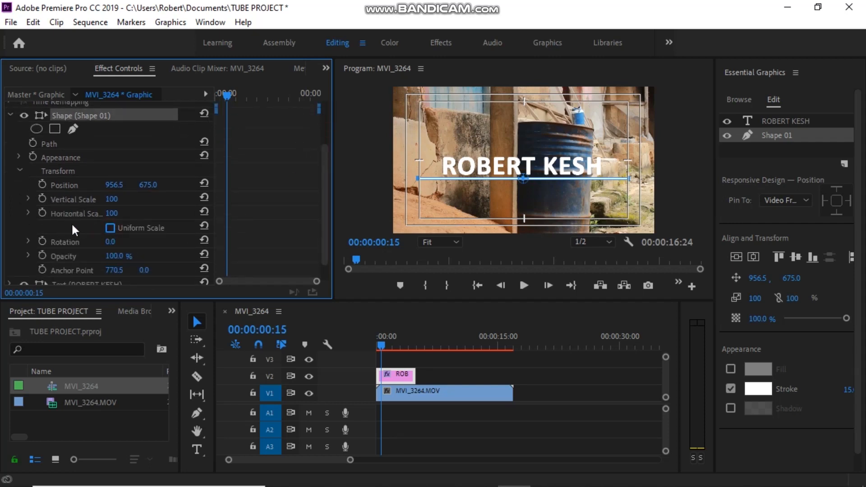
left_click(43, 212)
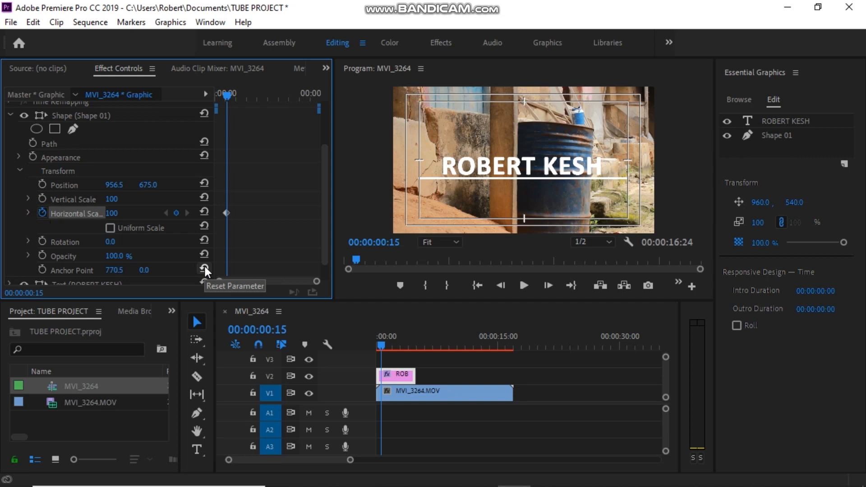
At the sequence start, set the line's Horizontal Scale to 0.
scroll(204, 266, "down", 1)
left_click(378, 345)
left_click_drag(373, 344, 362, 344)
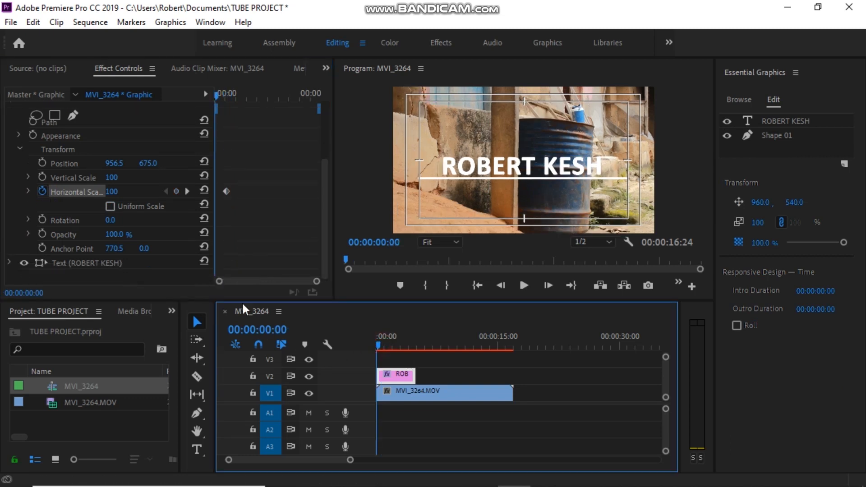
left_click(112, 192)
left_click_drag(112, 192, 124, 192)
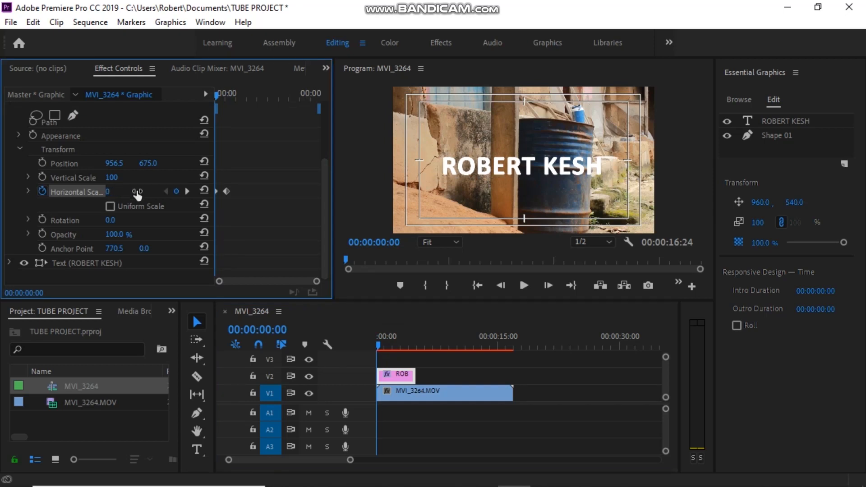
Preview the line growing outward, then collapse the shape's Transform properties.
key("space")
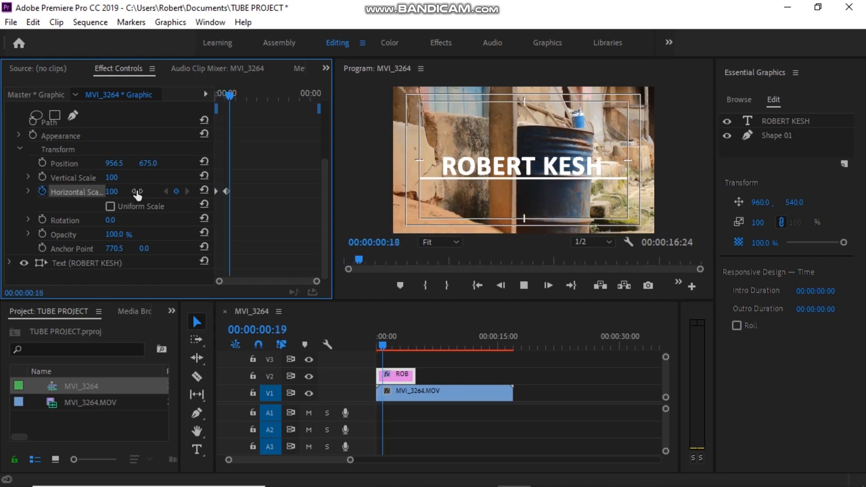
key("space")
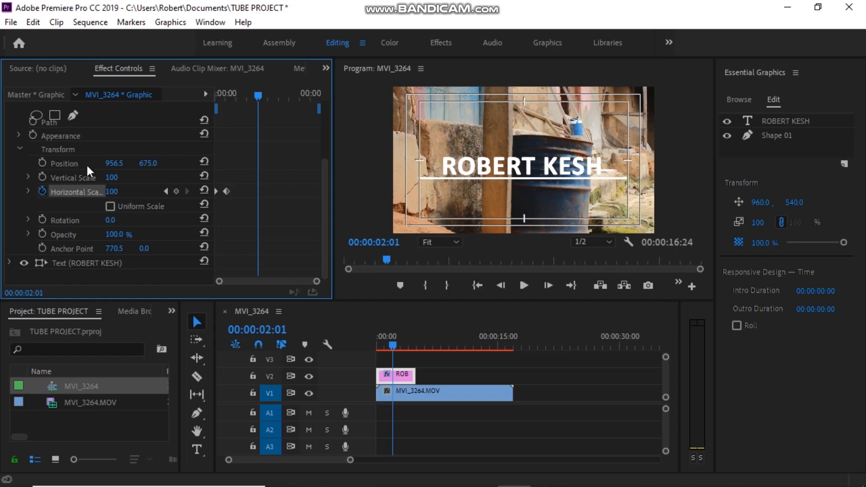
left_click(15, 145)
left_click(18, 148)
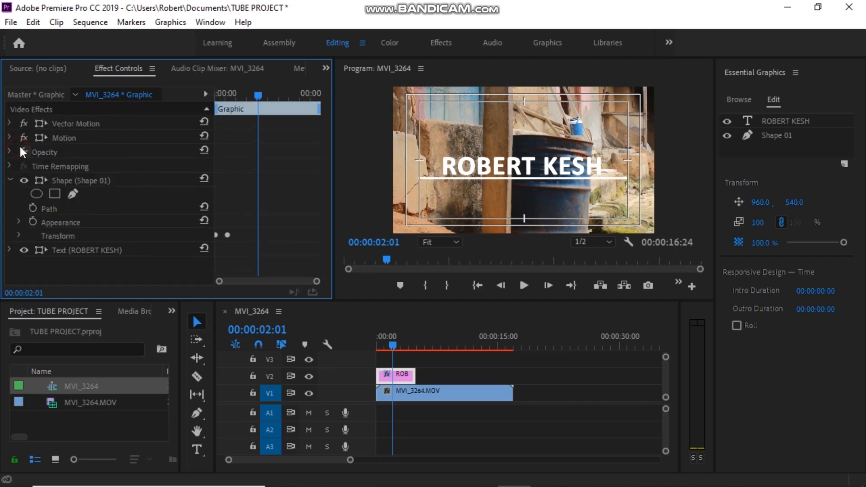
left_click(53, 181)
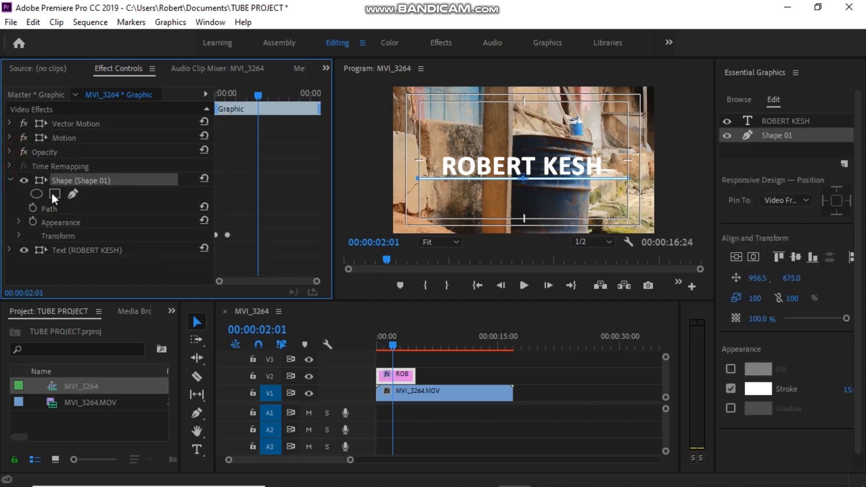
left_click(10, 180)
left_click(101, 196)
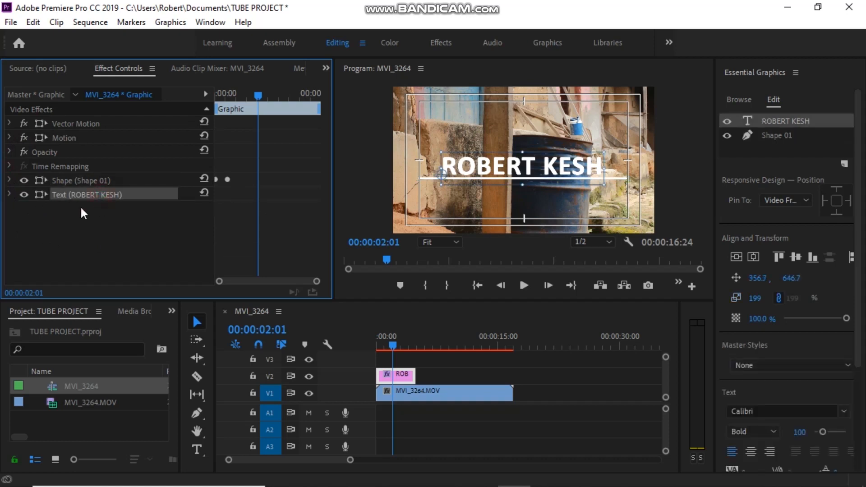
left_click(10, 194)
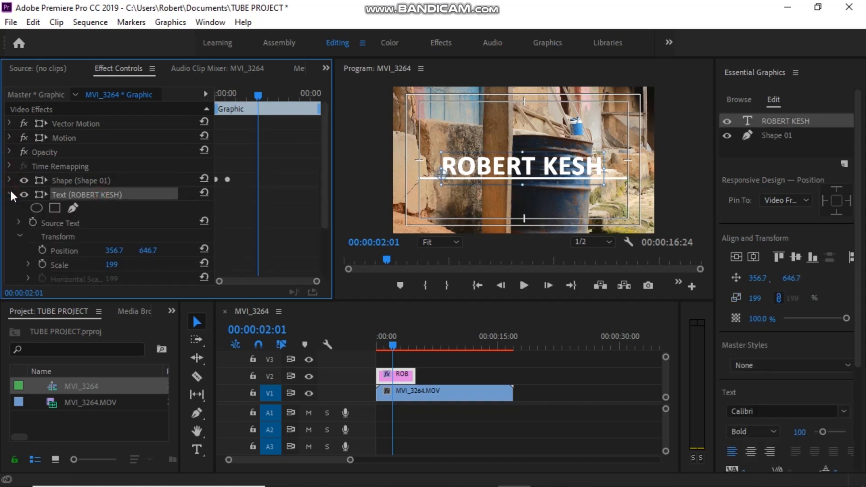
Add a 4-point polygon mask, feathered 10, to the title and adjust its right corners to show ERT K.
left_click(56, 207)
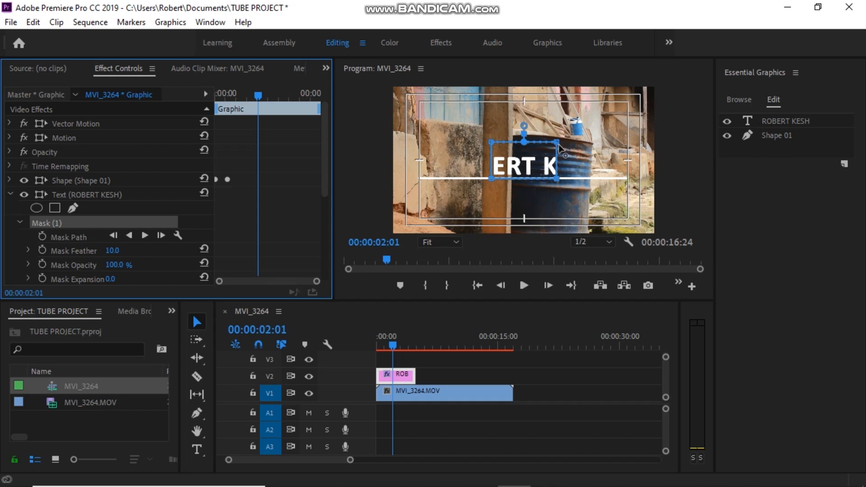
left_click(558, 144)
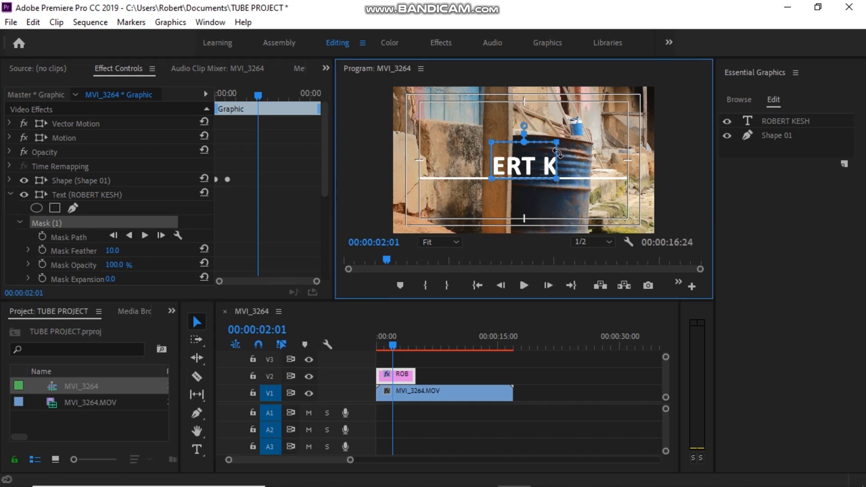
left_click(556, 180, "shift")
Nudge the mask's right edge rightward until the S and H of KESH show.
key("Right")
key("Right")
key("Right")
key("Right")
key("Right")
key("Right")
key("Right")
key("Right")
key("Right")
key("Right")
key("Right")
key("Right")
key("Right")
key("Right")
key("Right")
key("Right")
key("Right")
key("Right")
key("Right")
key("Right")
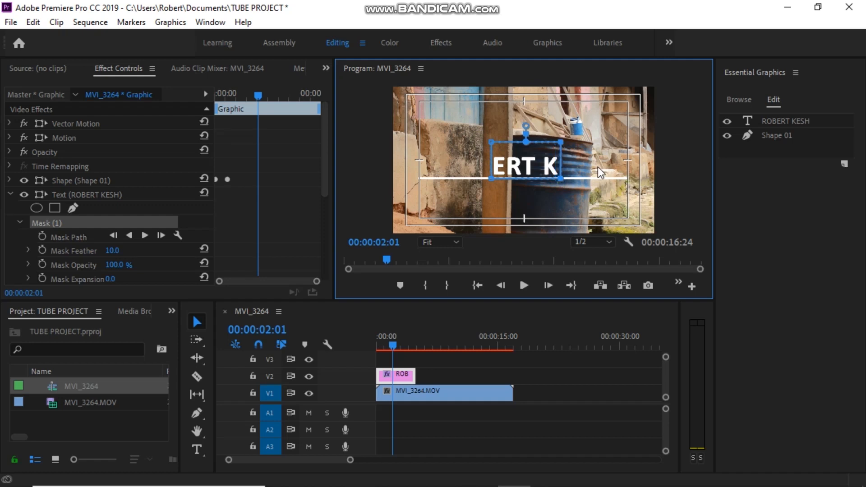
key("Right")
key("Right")
key("Right")
key("Right")
key("Right")
key("Right")
key("Right")
key("Right")
key("Right")
key("Right")
key("Right")
key("Right")
key("Right")
key("Right")
key("Right")
key("Right")
key("Right")
key("Right")
key("Right")
key("Right")
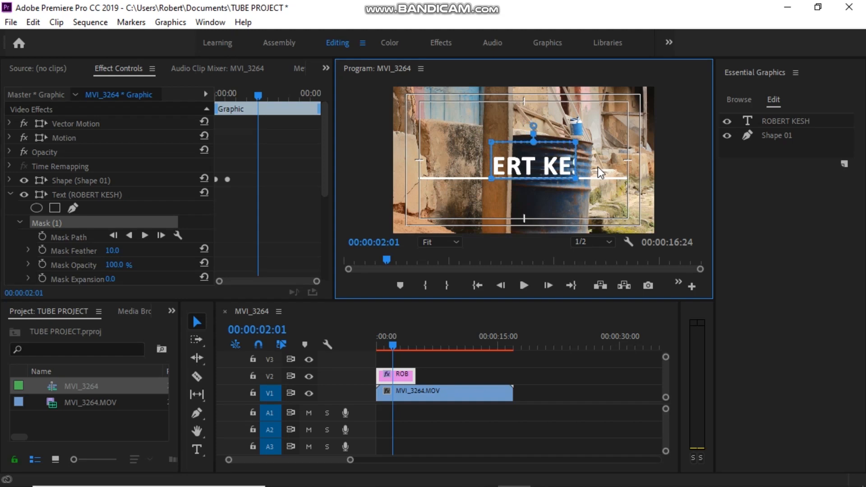
key("Right")
key("Right")
key("Right")
key("Right")
key("Right")
key("Right")
key("Right")
key("Right")
key("Right")
key("Right")
key("Right")
key("Right")
key("Right")
key("Right")
key("Right")
key("Right")
key("Right")
key("Right")
key("Right")
key("Right")
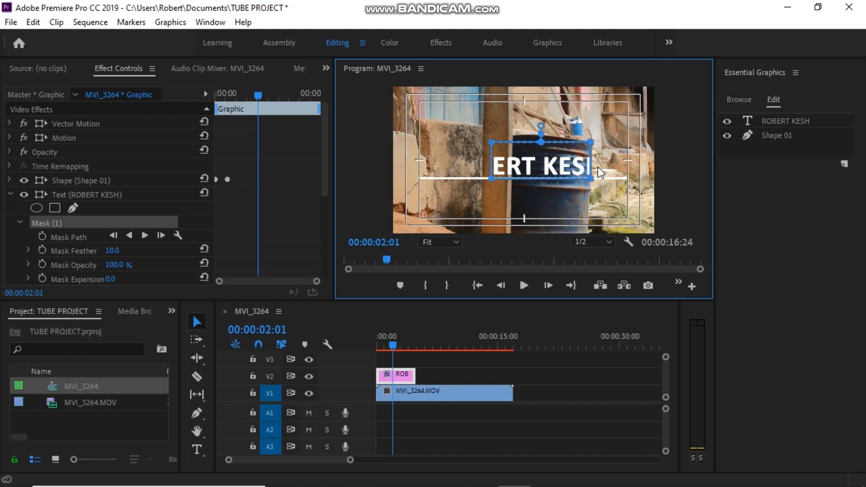
key("Right")
key("Right")
key("Right")
key("Right")
key("Right")
key("Right")
key("Right")
key("Right")
key("Right")
key("Right")
key("Right")
key("Right")
key("Right")
key("Right")
key("Right")
key("Right")
key("Right")
key("Right")
key("Right")
key("Right")
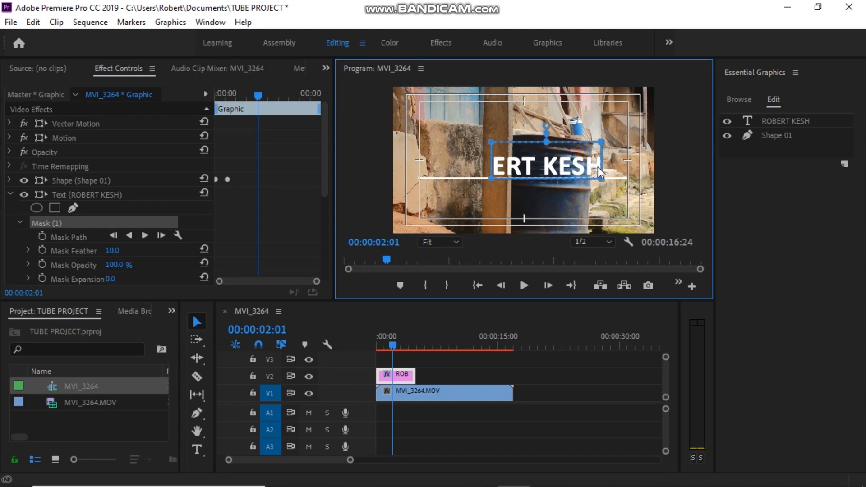
key("Right")
key("Right")
key("Right")
key("Right")
key("Right")
key("Right")
key("Right")
key("Right")
key("Right")
key("Right")
key("Right")
key("Right")
Try shifting the mask's right corners outward, undoing each adjustment.
left_click_drag(612, 144, 615, 149)
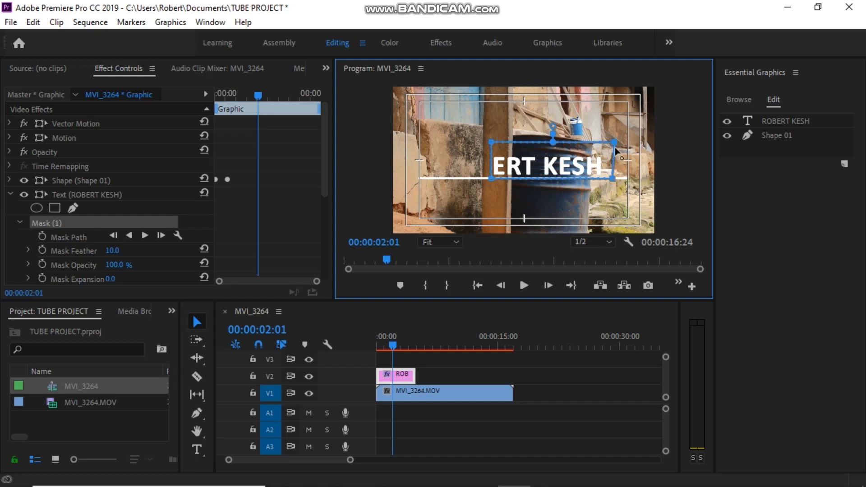
key("ctrl+z")
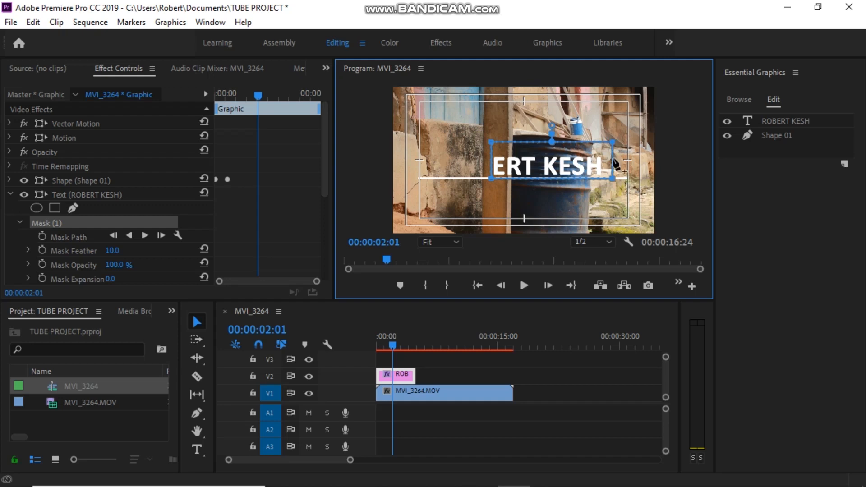
left_click_drag(614, 143, 615, 144)
key("ctrl+z")
left_click_drag(613, 179, 615, 180)
key("ctrl+z")
Straighten the mask's left edge to reveal the E, undoing the accidental corner deletion and move.
left_click_drag(493, 142, 495, 144)
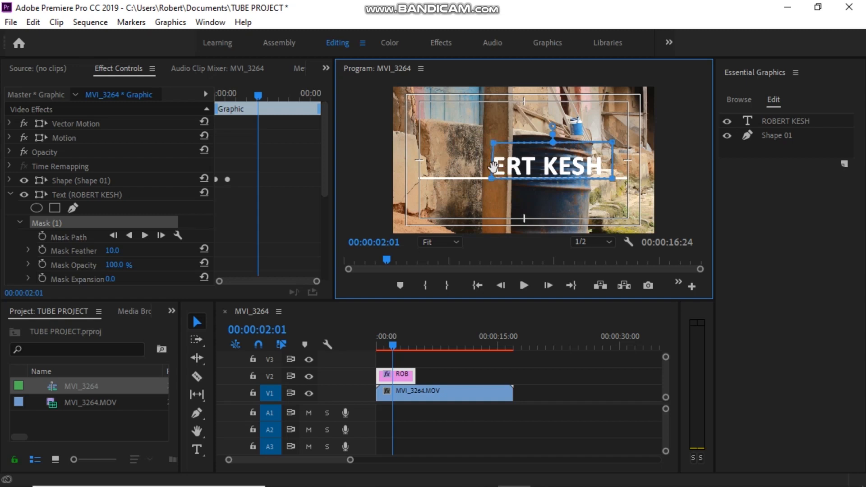
left_click_drag(493, 143, 491, 142)
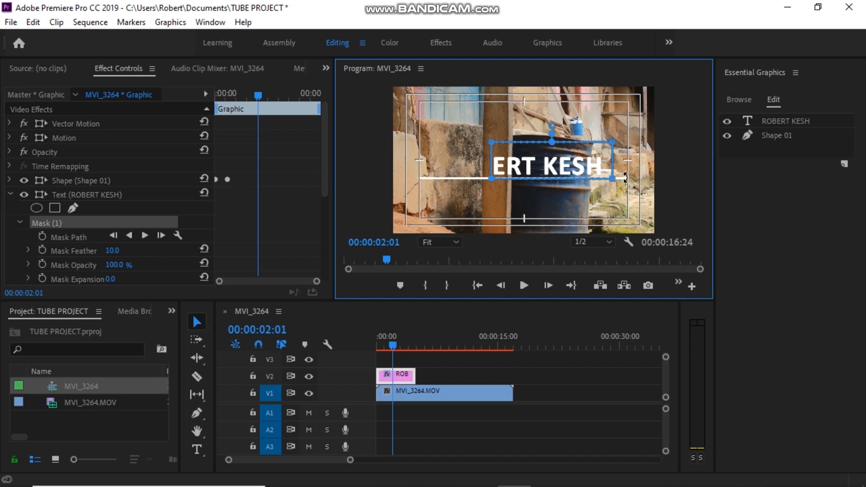
left_click(612, 178, "ctrl")
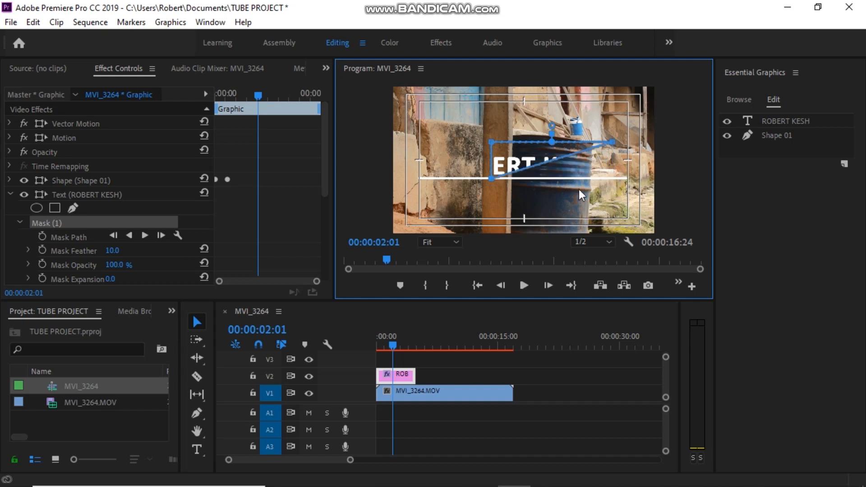
key("ctrl+z")
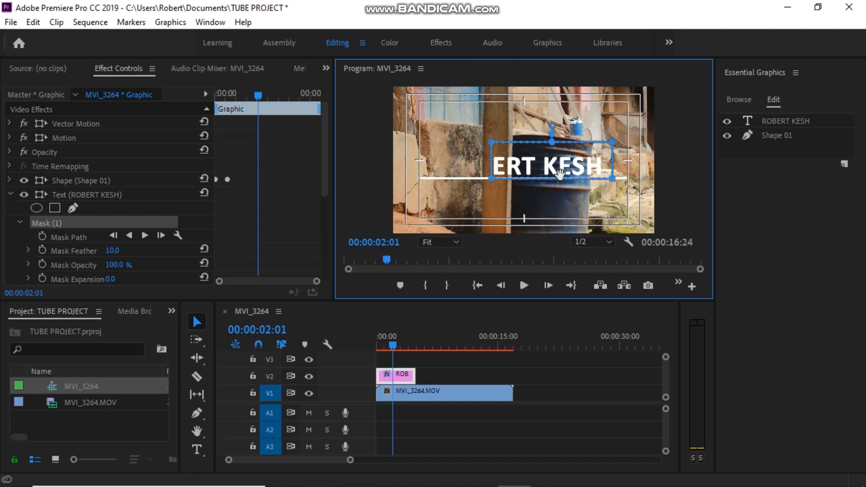
left_click(612, 142)
left_click_drag(612, 142, 614, 143)
key("z")
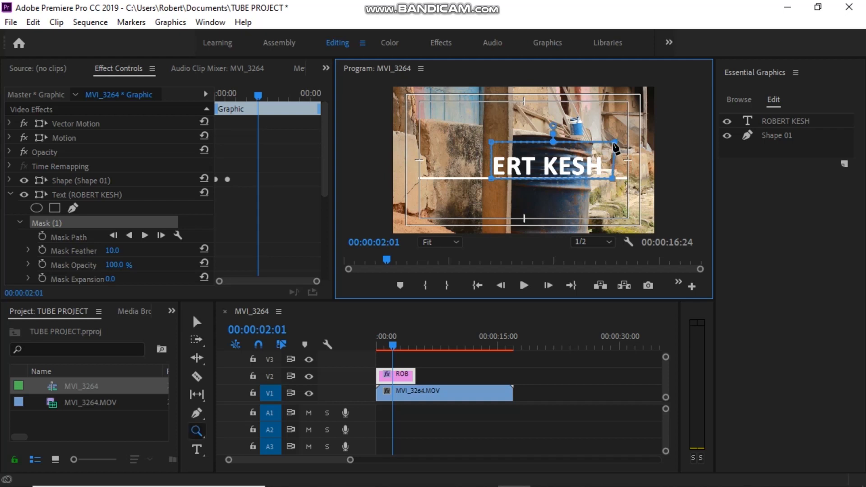
key("ctrl+z")
Switch from the Zoom tool back to the Selection tool.
left_click(198, 430)
left_click(197, 448)
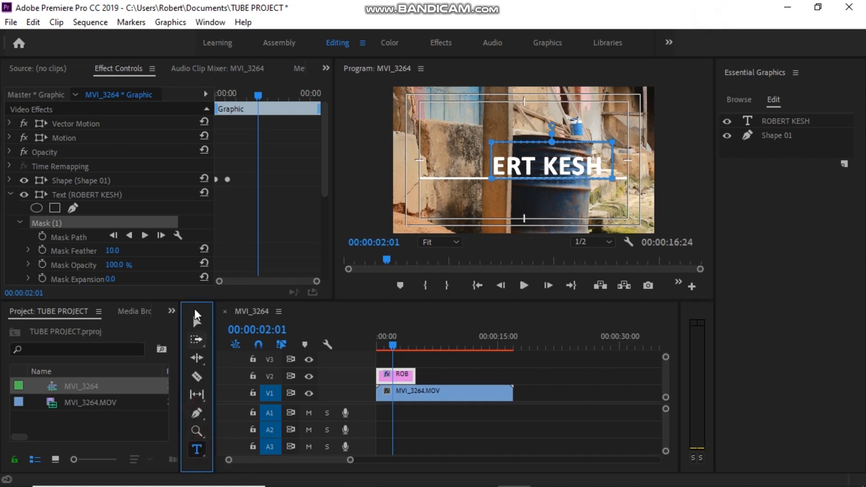
left_click(197, 322)
left_click(491, 142)
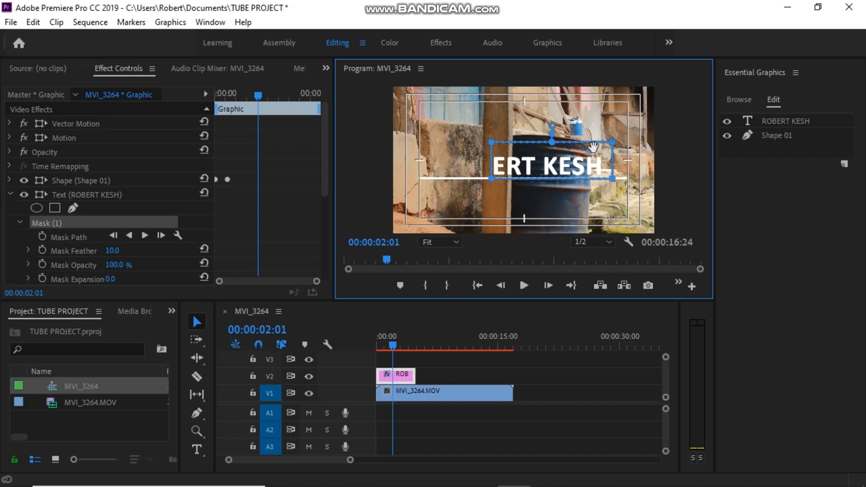
key("shift+Left")
key("shift+Left")
key("shift+Left")
key("shift+Left")
key("shift+Left")
key("shift+Left")
key("shift+Left")
key("shift+Left")
key("shift+Left")
key("shift+Left")
key("shift+Left")
key("shift+Left")
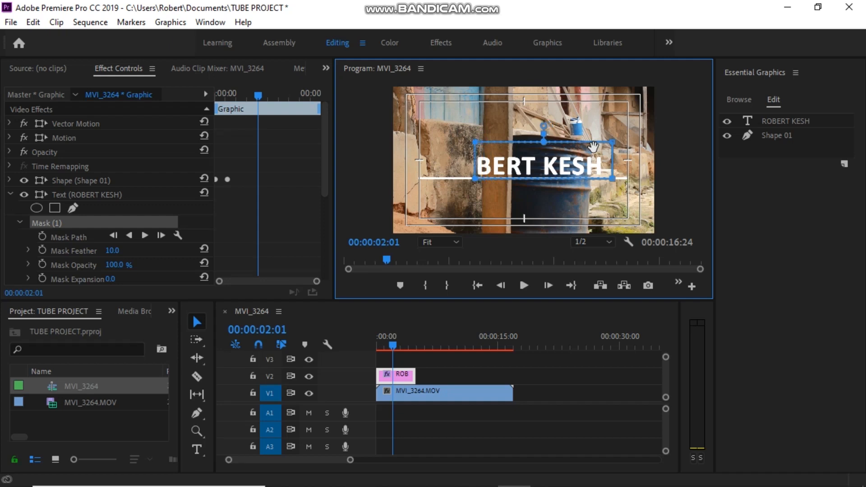
key("shift+Left")
key("shift+Left")
key("shift+Left")
key("shift+Left")
key("shift+Left")
key("shift+Left")
key("shift+Left")
key("shift+Left")
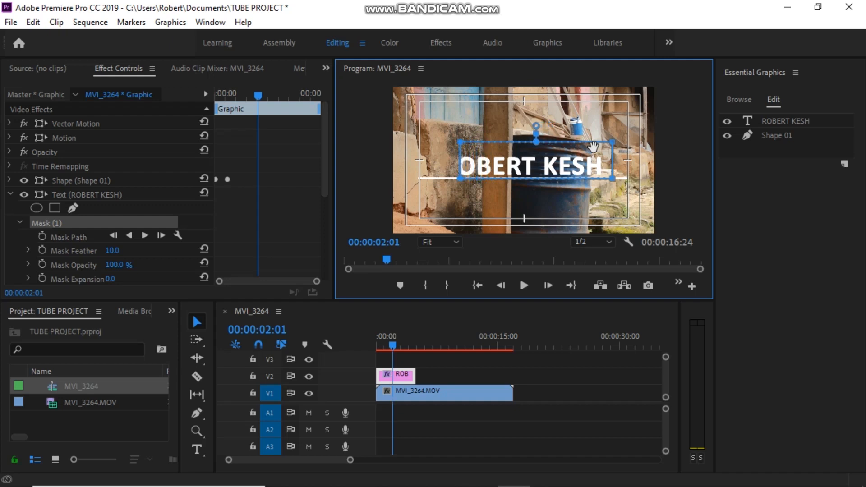
key("shift+Left")
key("shift+Left")
key("shift+Left")
key("shift+Left")
key("shift+Left")
key("shift+Left")
key("shift+Left")
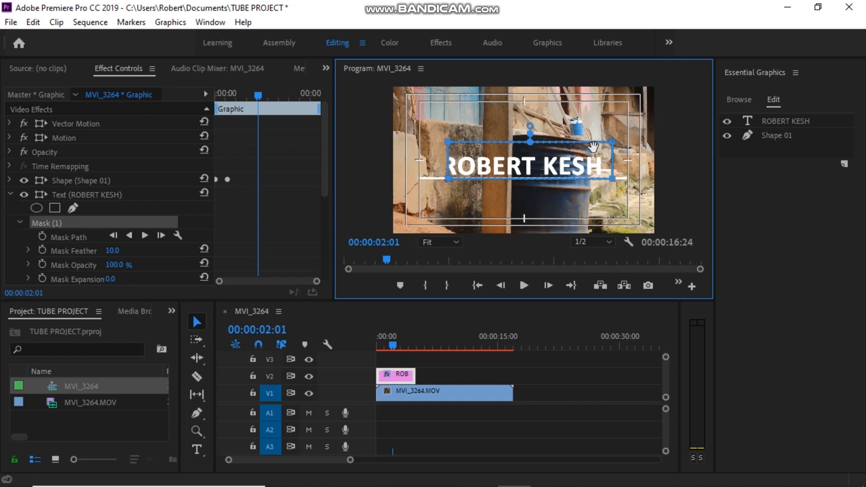
key("shift+Left")
key("shift+Left")
key("shift+Left")
key("shift+Left")
key("shift+Left")
key("shift+Left")
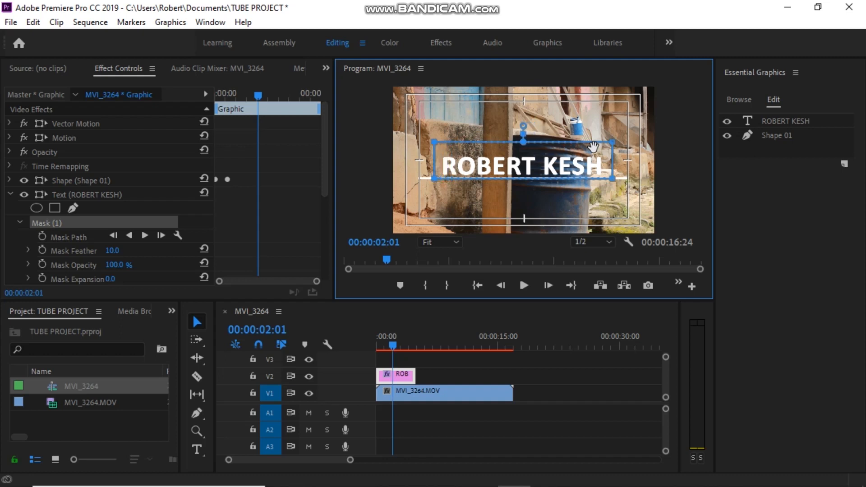
key("shift+Left")
left_click_drag(323, 141, 320, 185)
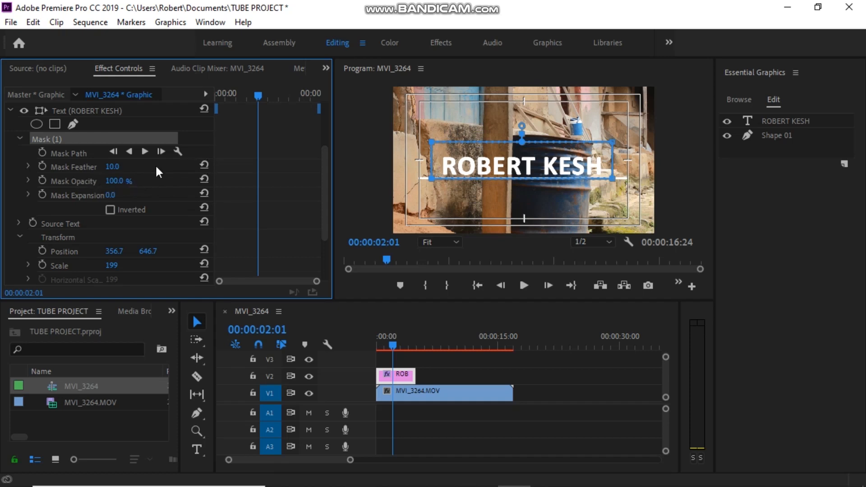
Raise the title mask's Mask Feather from 10 to 30.
left_click(112, 167)
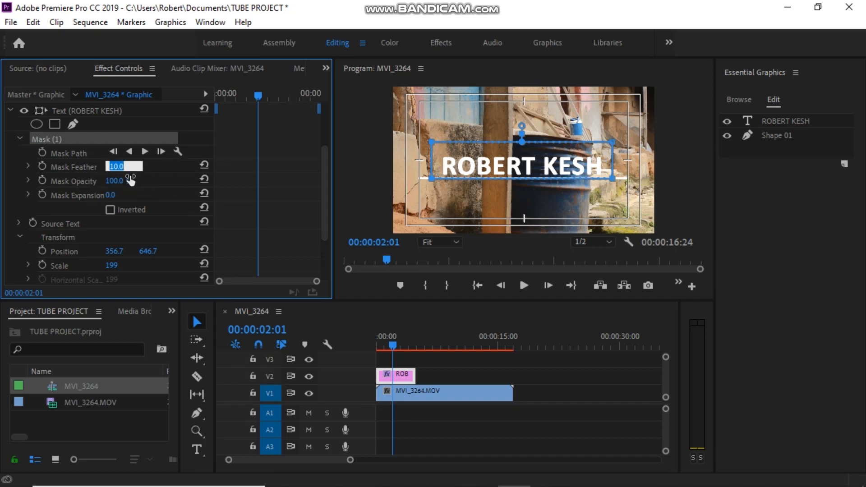
type("30")
key("Return")
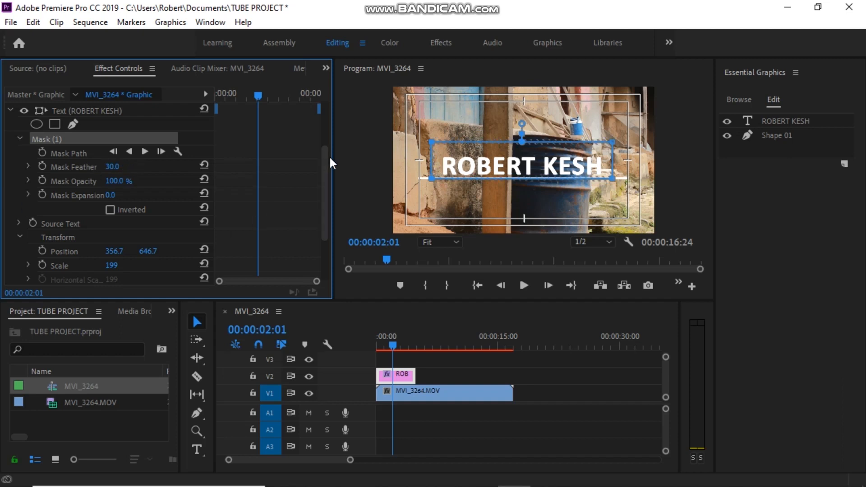
left_click_drag(325, 164, 331, 210)
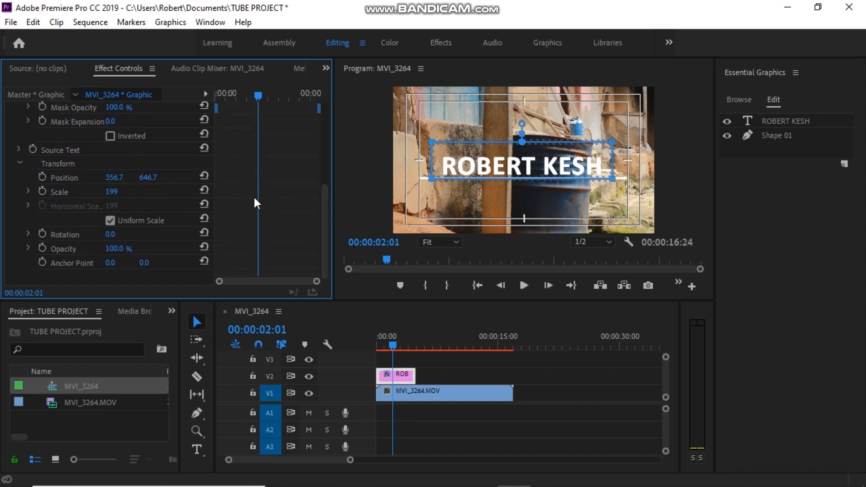
scroll(54, 207, "up", 2)
scroll(68, 214, "down", 2)
At 00:00:00:15, set a Position keyframe for the title at 356.7, 646.7.
left_click_drag(390, 352, 350, 353)
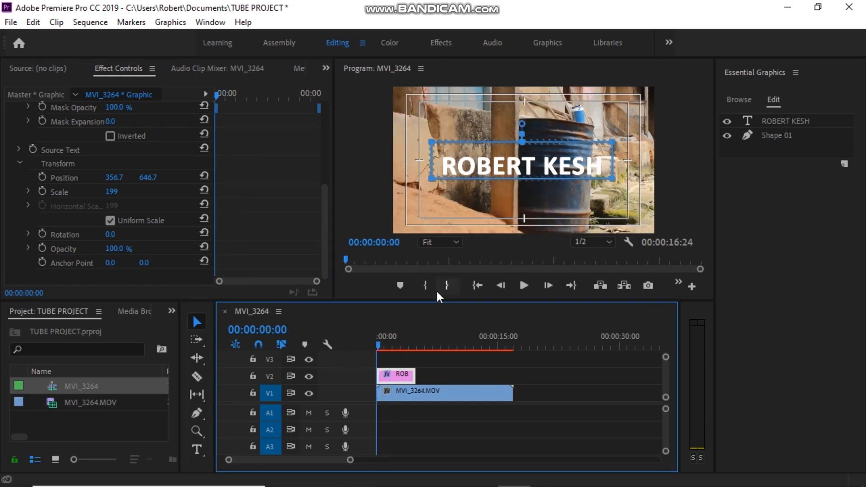
left_click(325, 238)
scroll(324, 234, "up", 5)
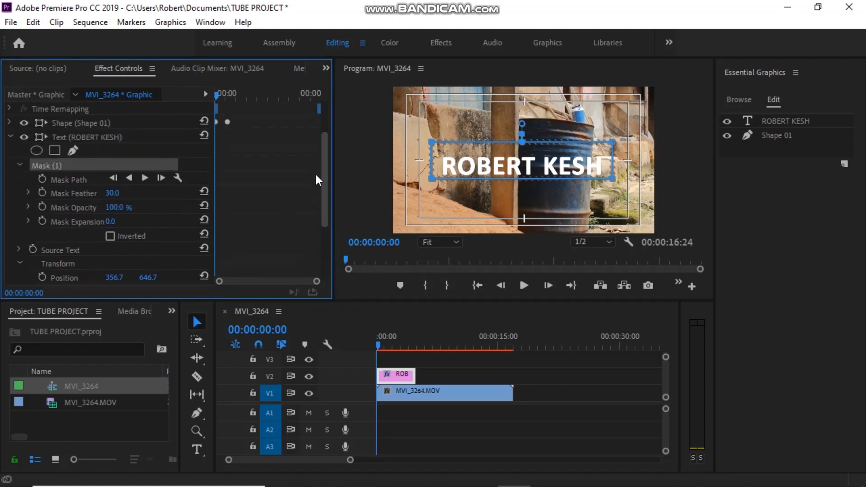
left_click(227, 161)
left_click_drag(217, 93, 229, 93)
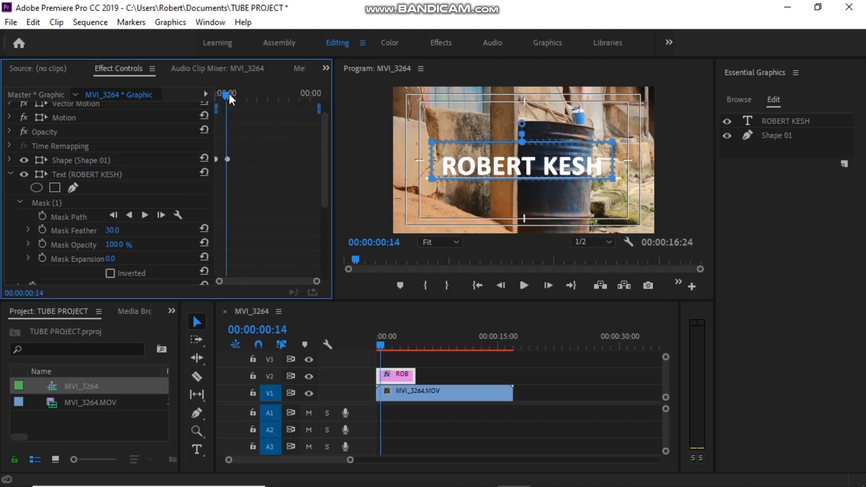
key("Right")
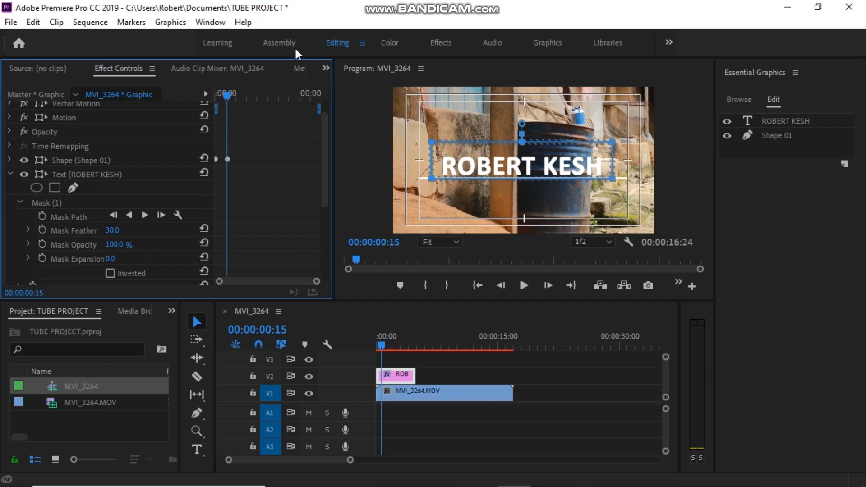
left_click_drag(326, 169, 324, 252)
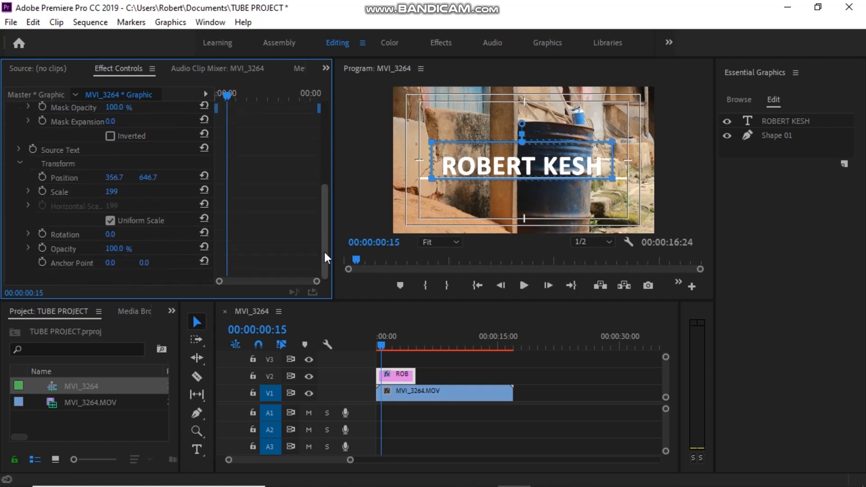
left_click(43, 179)
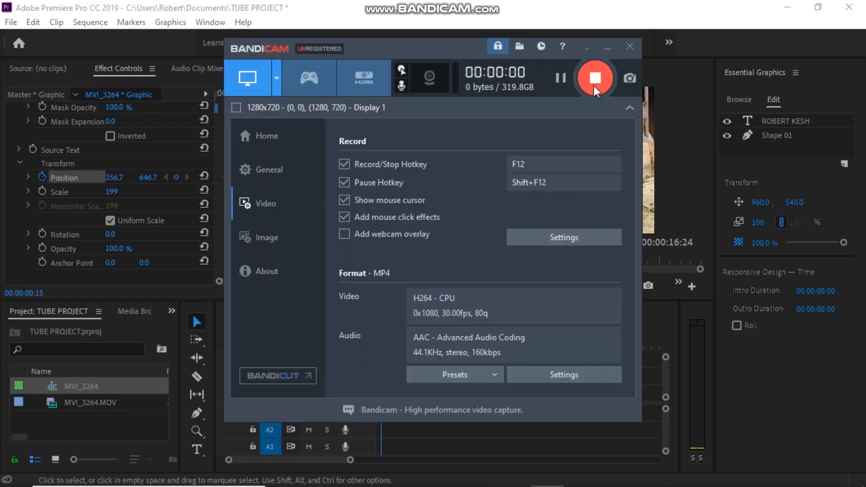
Minimize the Bandicam recorder window.
left_click(604, 49)
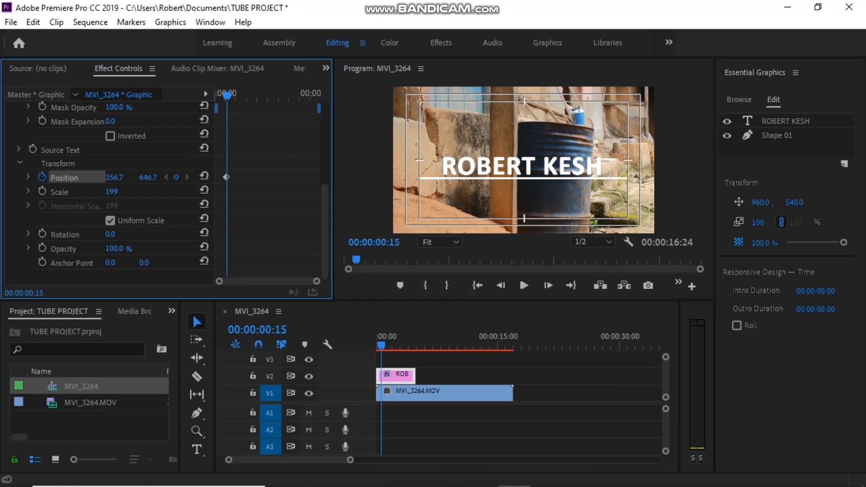
Keep the title keyframed at Y 646.7, then lower it to Y 831.7 at the first frame.
mouse_move(147, 177)
left_mouse_down()
mouse_move(127, 177)
mouse_move(166, 177)
mouse_move(149, 176)
left_mouse_up()
left_click(380, 345)
left_click_drag(381, 348, 369, 349)
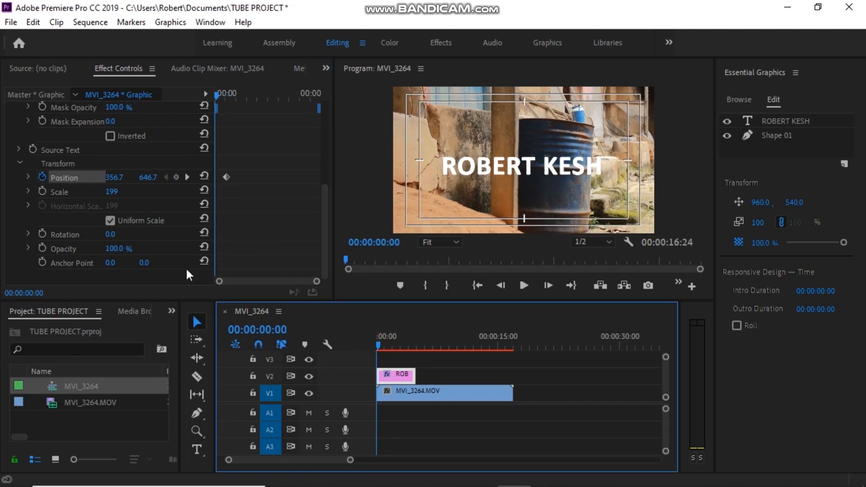
mouse_move(141, 180)
left_mouse_down()
mouse_move(224, 180)
mouse_move(144, 185)
left_mouse_up()
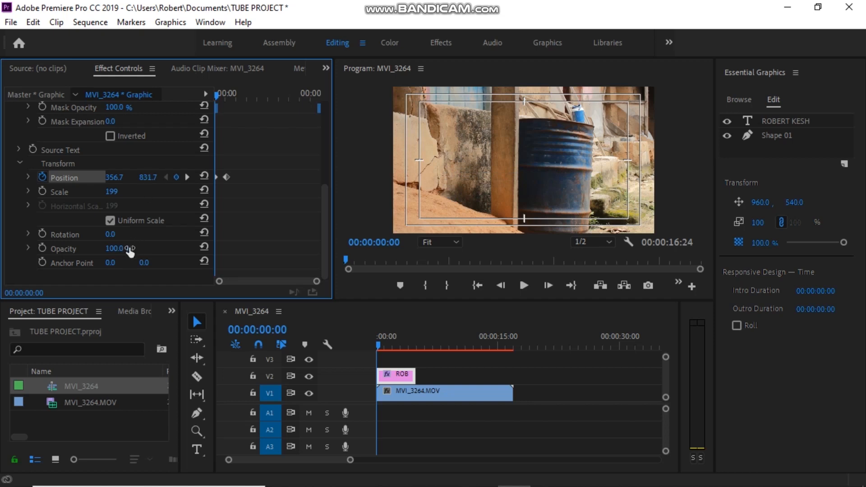
Preview the rising title, then trim MVI_3264.MOV on V1 so the sequence ends at 00:00:05:00.
key("space")
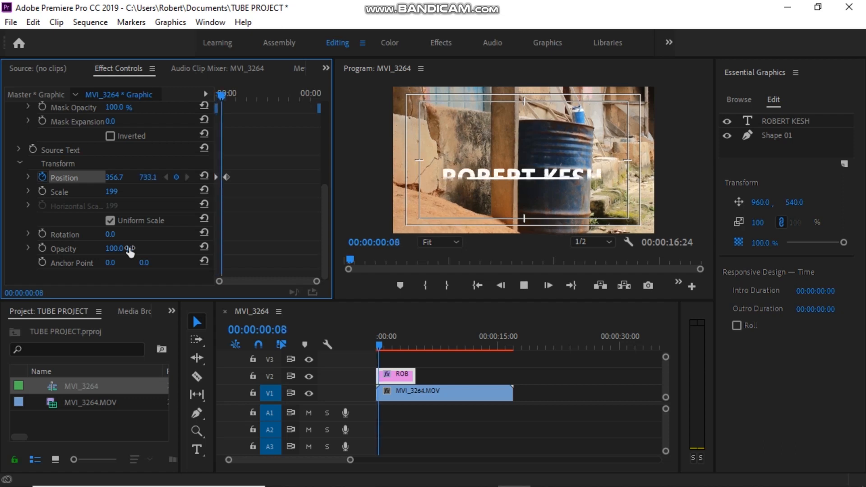
key("space")
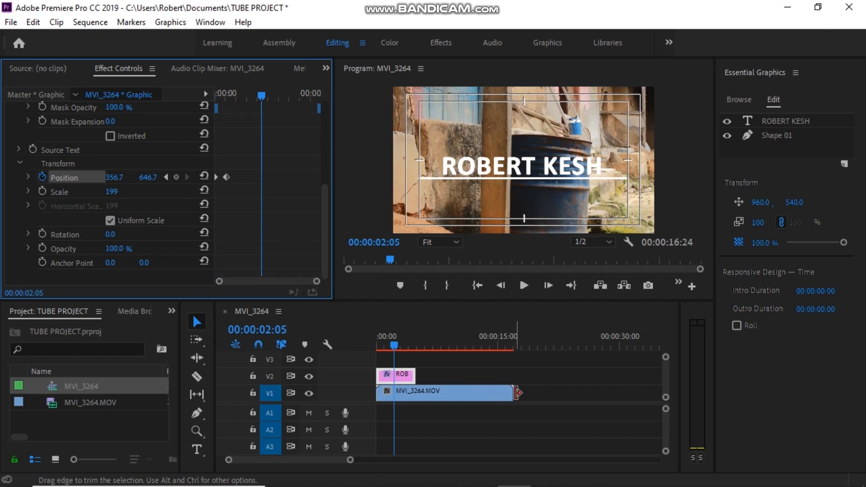
left_click_drag(513, 395, 415, 406)
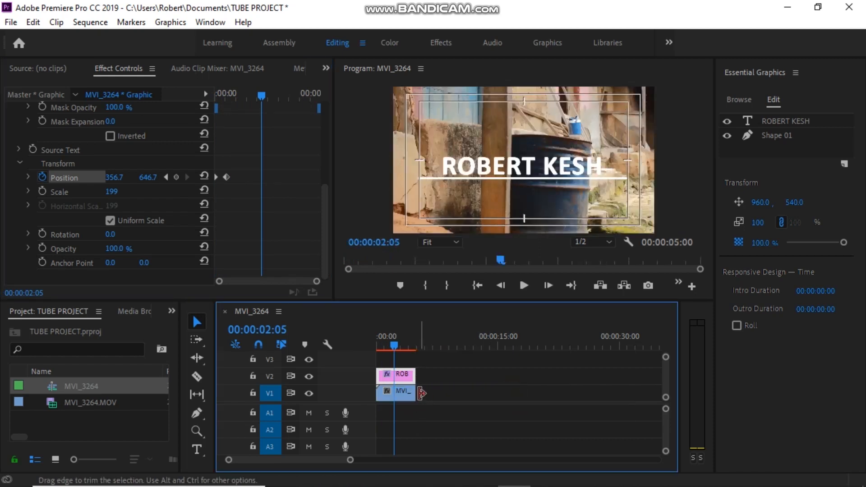